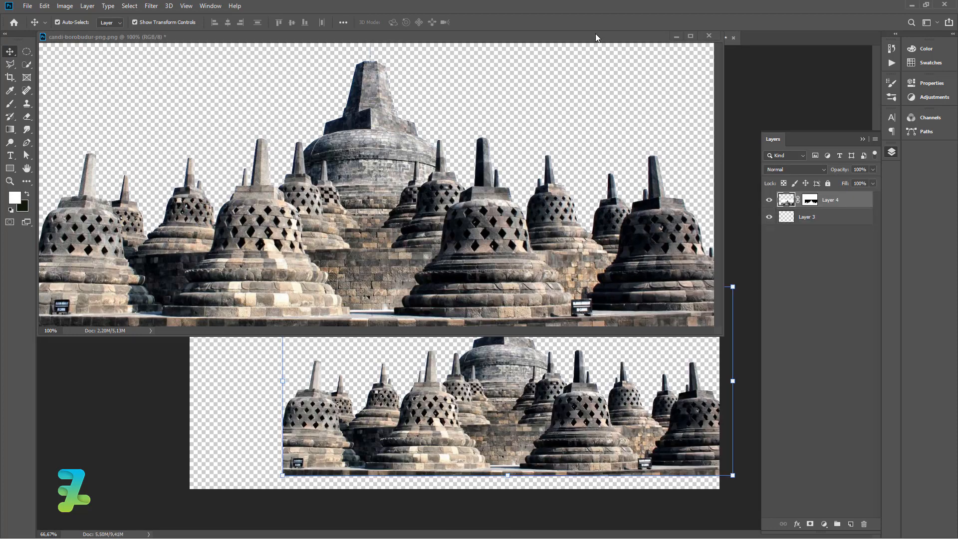
# Place and resize the Borobudur image inside the Your Image Here smart object, commit the transform and save it.
pyautogui.moveTo(595, 35); pyautogui.dragTo(806, 38)
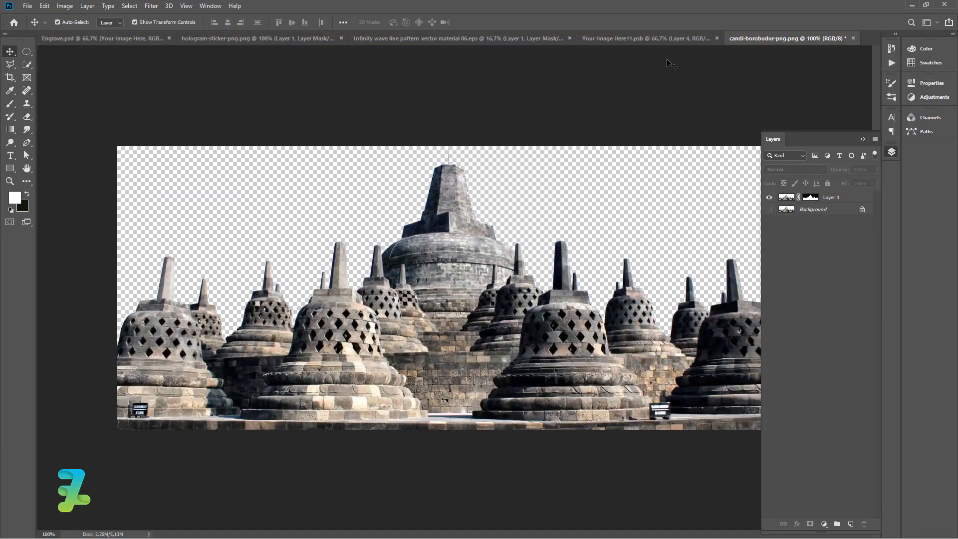
pyautogui.click(615, 41)
pyautogui.moveTo(277, 287); pyautogui.dragTo(135, 224)
pyautogui.moveTo(351, 324); pyautogui.dragTo(356, 345)
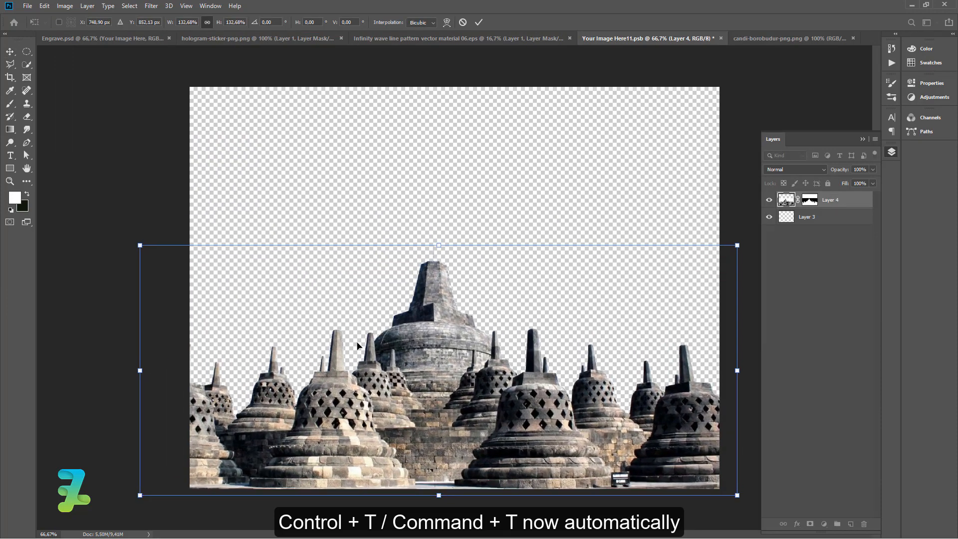
pyautogui.press('Return')
pyautogui.click(85, 132)
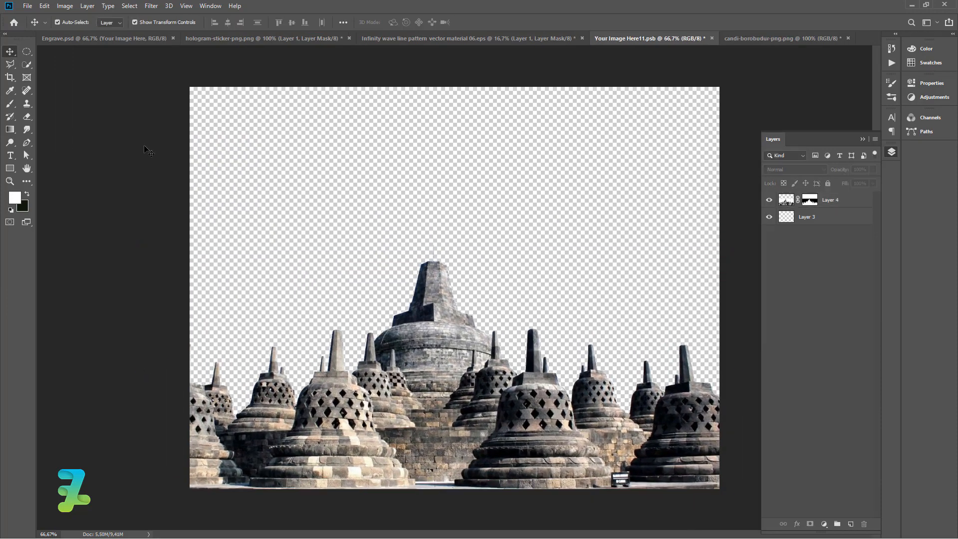
pyautogui.hotkey('ctrl', 's')
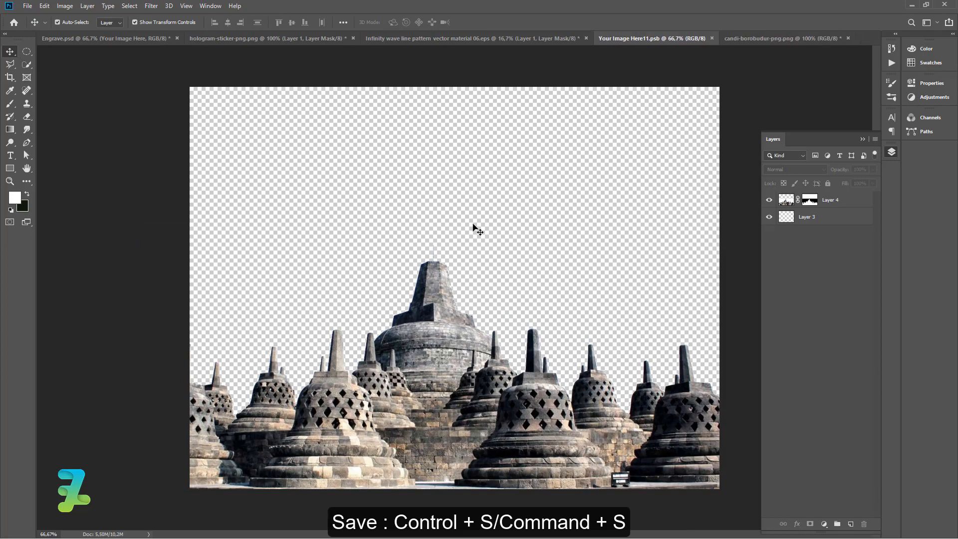
# Close the smart object and collapse the Engrave Paths and Engrave Shapes groups in Engrave.psd.
pyautogui.click(712, 38)
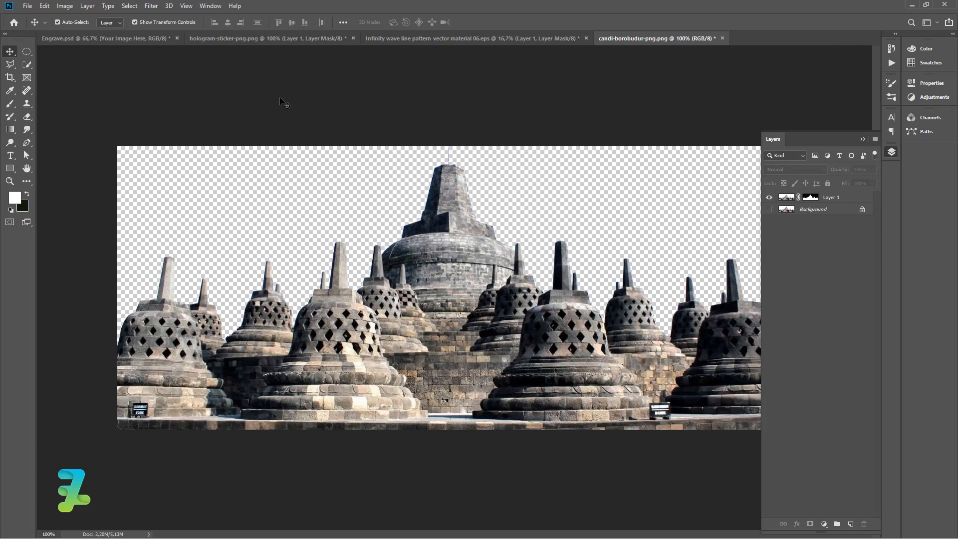
pyautogui.click(97, 40)
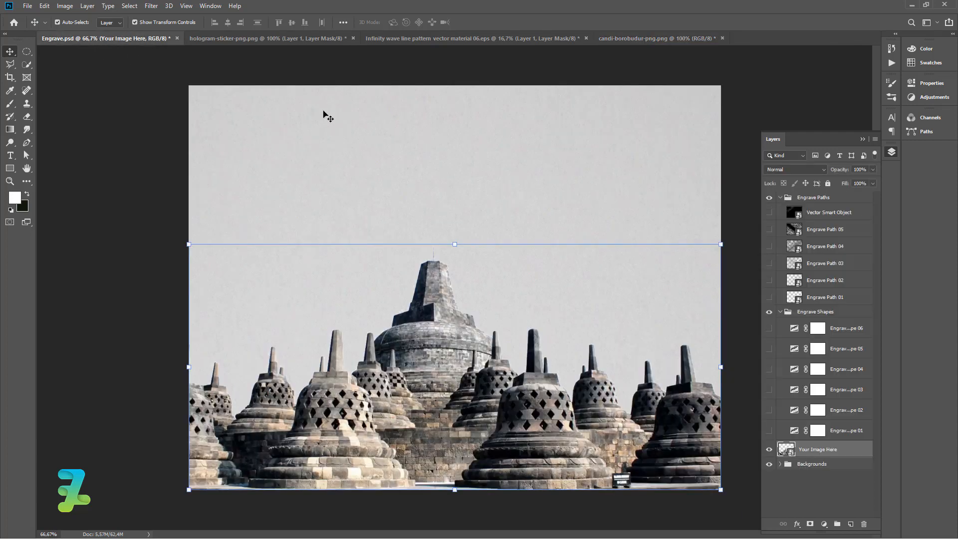
pyautogui.click(780, 198)
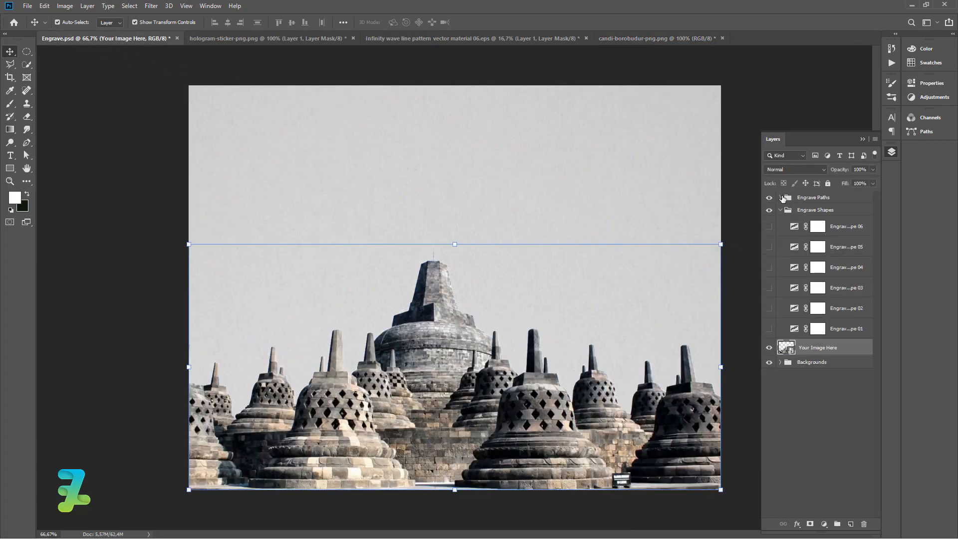
pyautogui.click(779, 210)
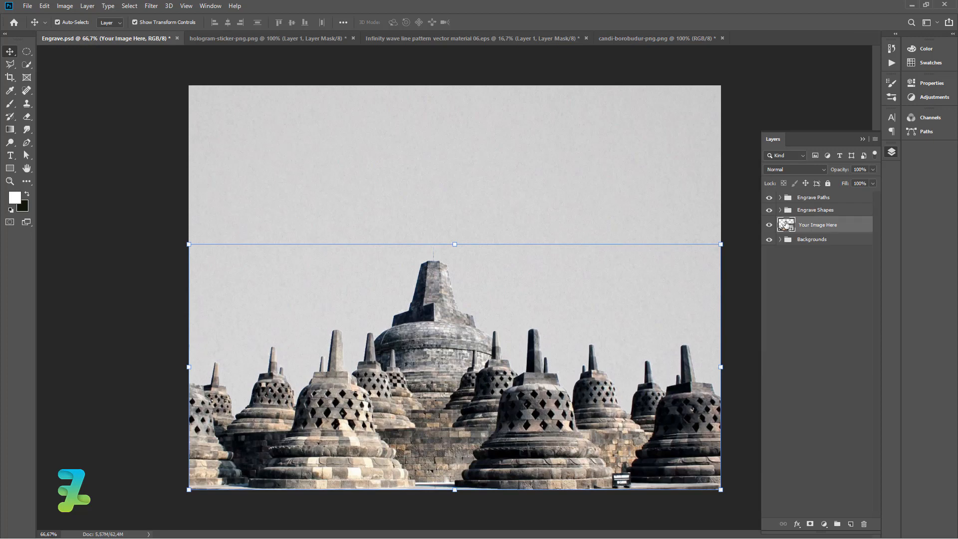
# Play the Engrave action from the Do Engrave action set.
pyautogui.click(892, 62)
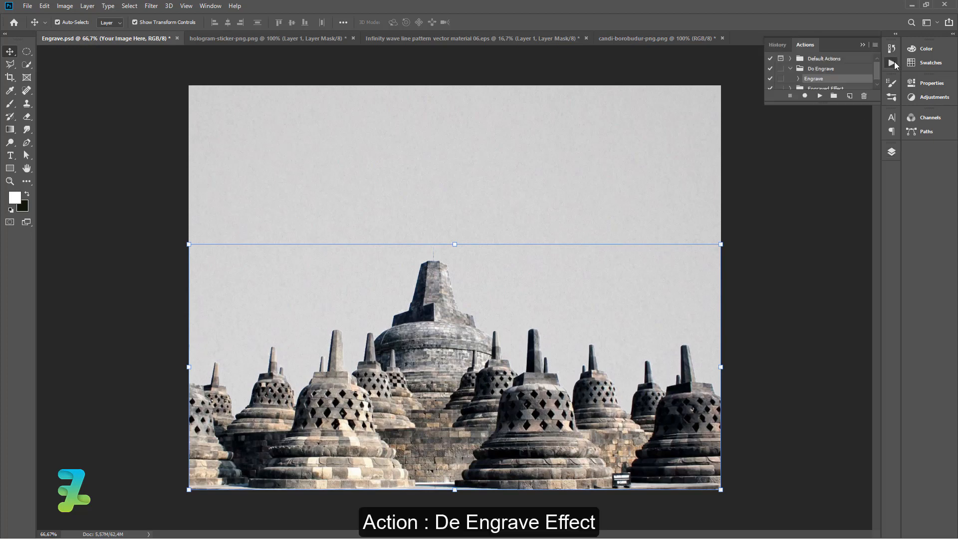
pyautogui.click(791, 68)
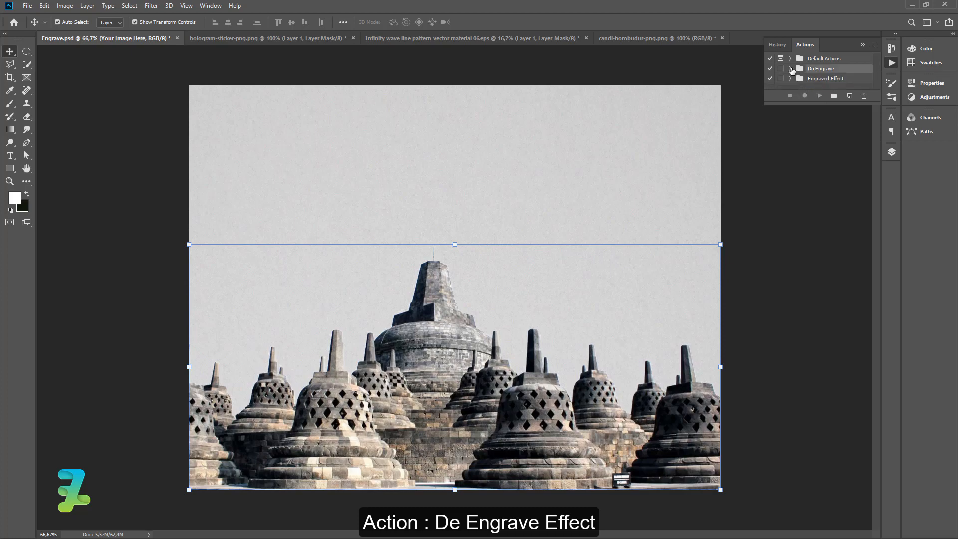
pyautogui.click(790, 68)
pyautogui.doubleClick(812, 80)
pyautogui.click(819, 97)
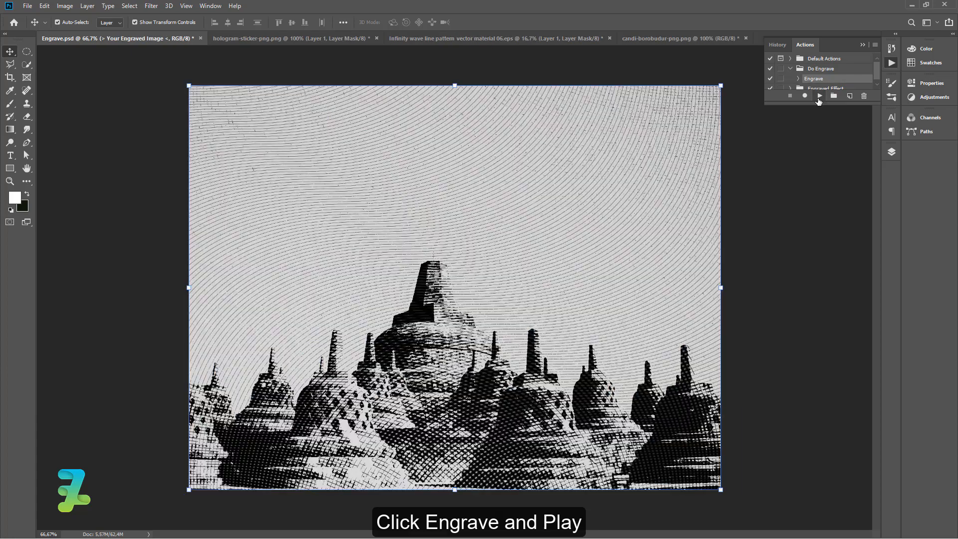
# Create a new document from the 12,8 x 12,8 cm preset.
pyautogui.click(861, 45)
pyautogui.click(890, 153)
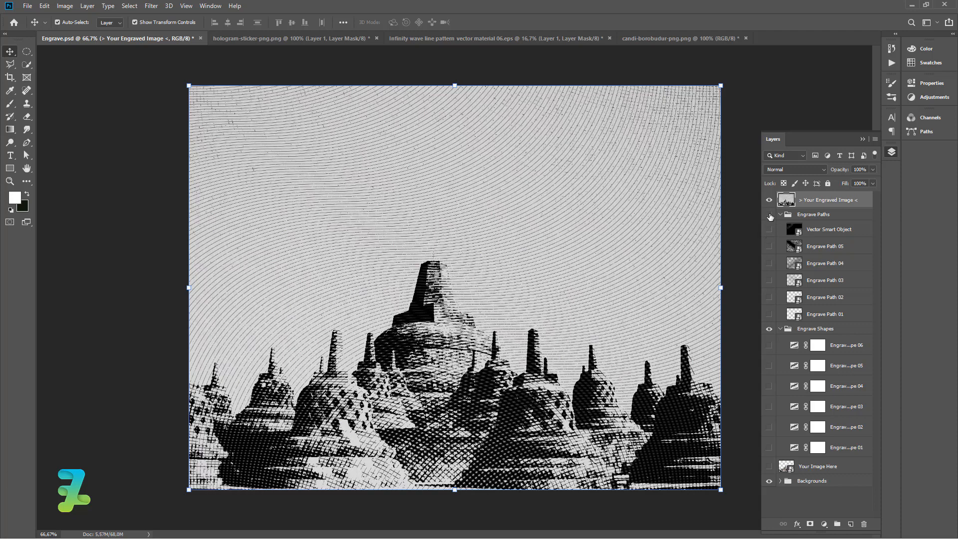
pyautogui.click(27, 6)
pyautogui.click(31, 14)
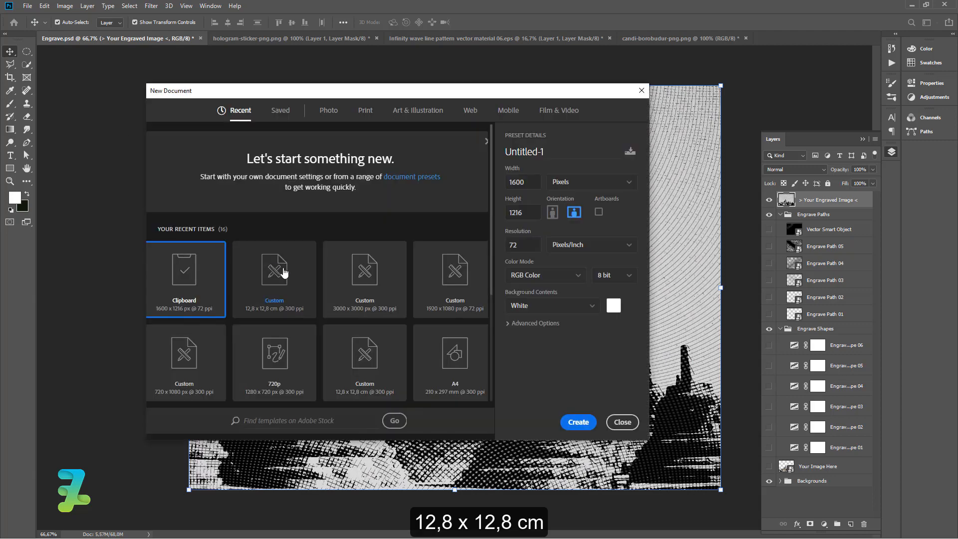
pyautogui.doubleClick(283, 273)
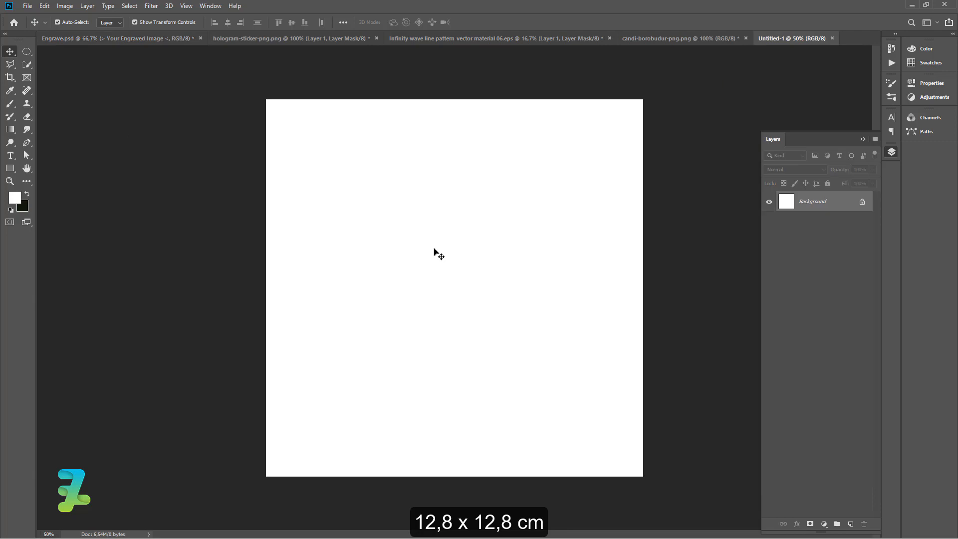
# Set the foreground colour to the dark green-black 0c1207.
pyautogui.click(862, 139)
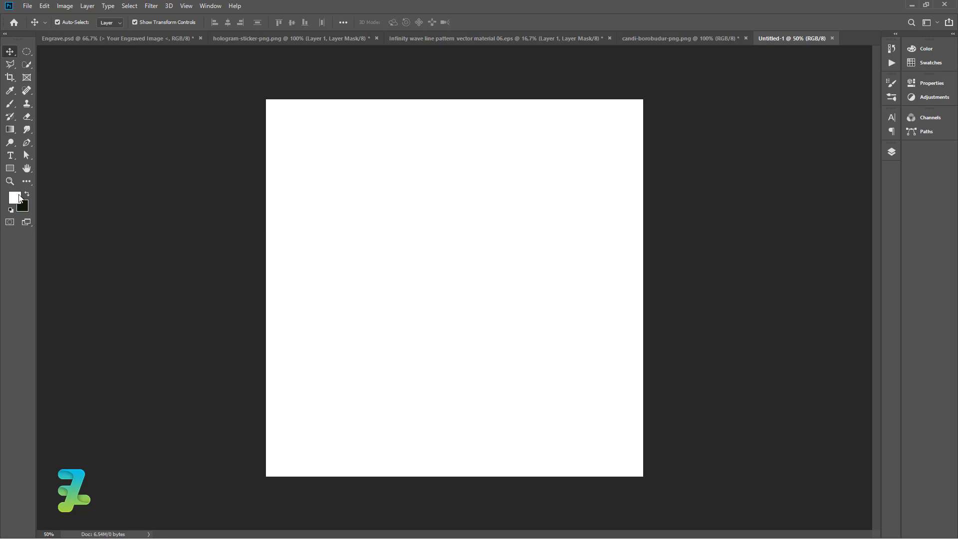
pyautogui.click(23, 197)
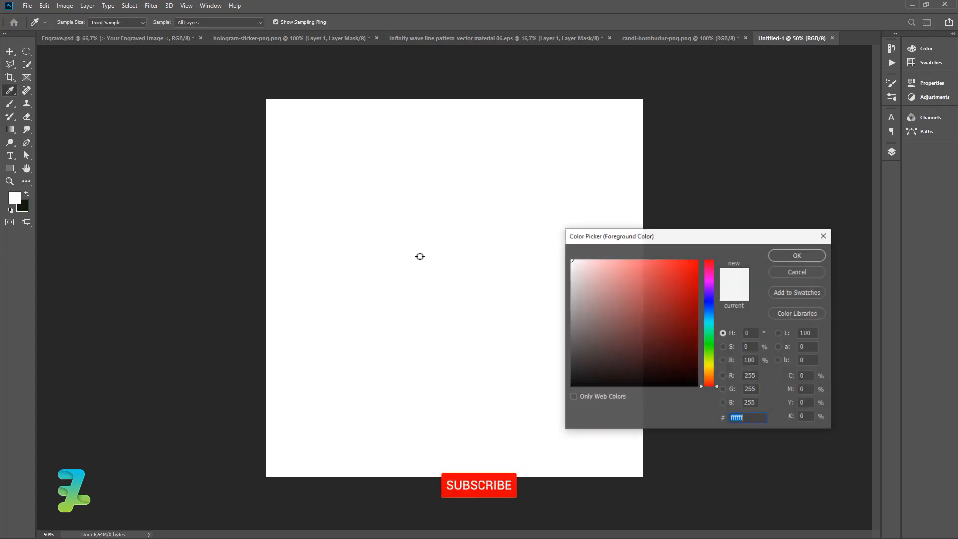
pyautogui.click(709, 349)
pyautogui.moveTo(709, 352); pyautogui.dragTo(710, 355)
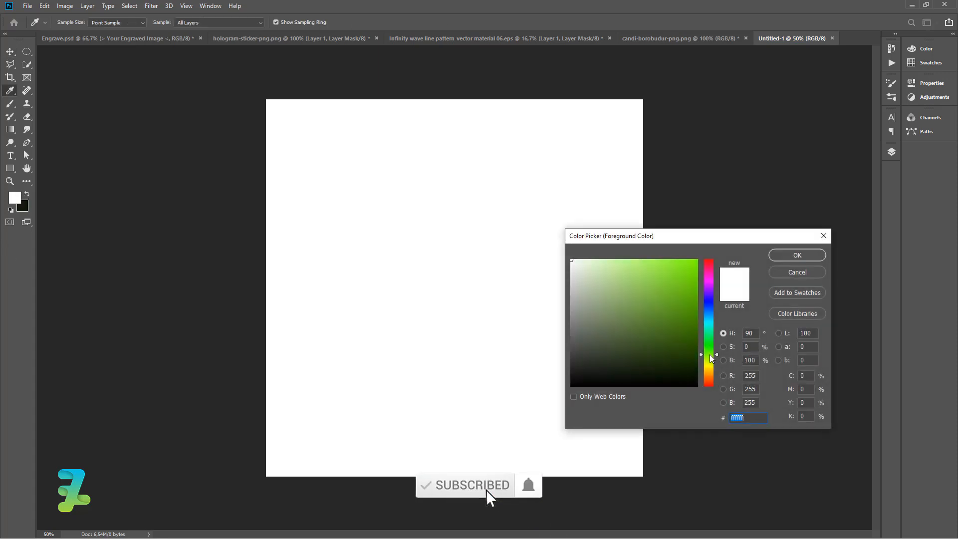
pyautogui.moveTo(635, 379)
pyautogui.mouseDown()
pyautogui.moveTo(647, 368)
pyautogui.moveTo(651, 377)
pyautogui.mouseUp()
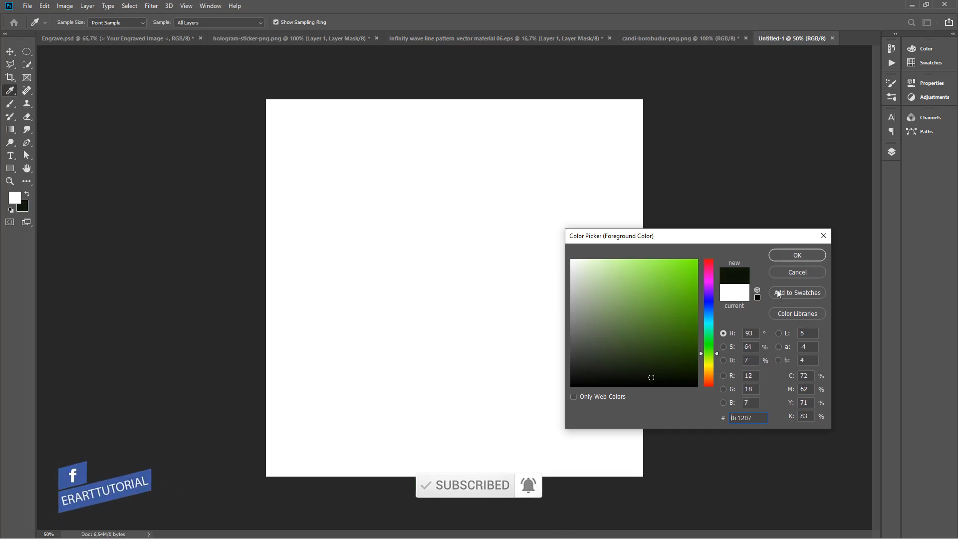
pyautogui.click(797, 255)
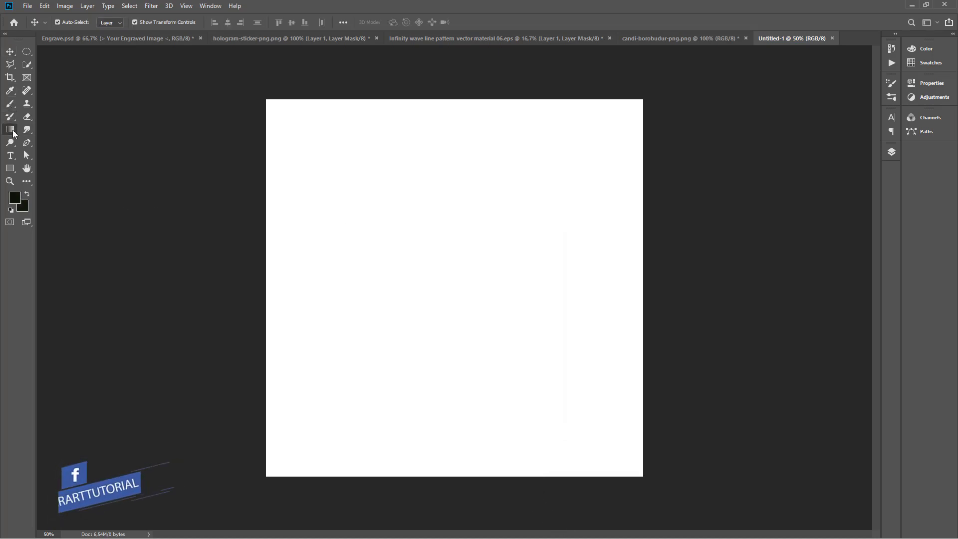
# Fill the new document's background with the foreground colour using the Paint Bucket tool.
pyautogui.click(10, 129)
pyautogui.click(22, 138)
pyautogui.click(433, 241)
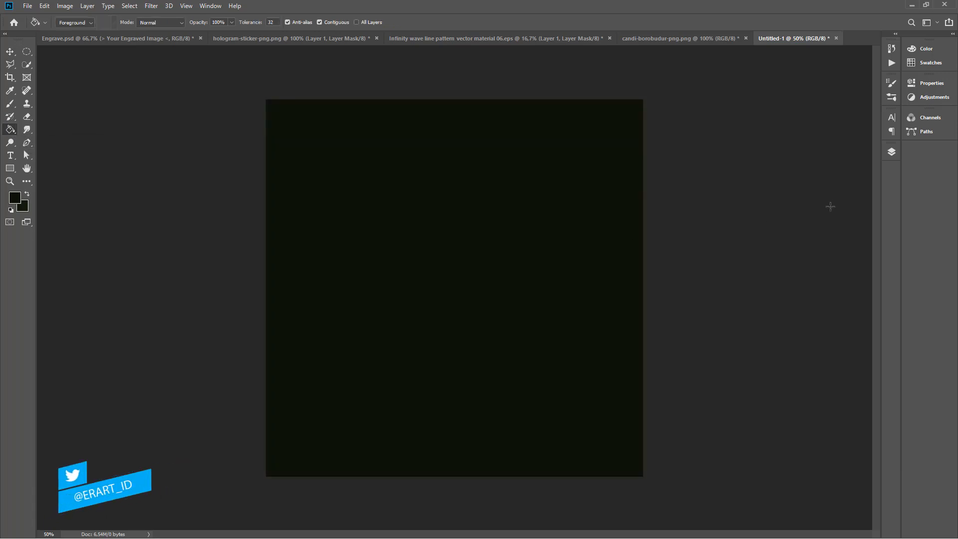
# Draw a square rectangle shape about 892 px wide on the canvas.
pyautogui.click(891, 152)
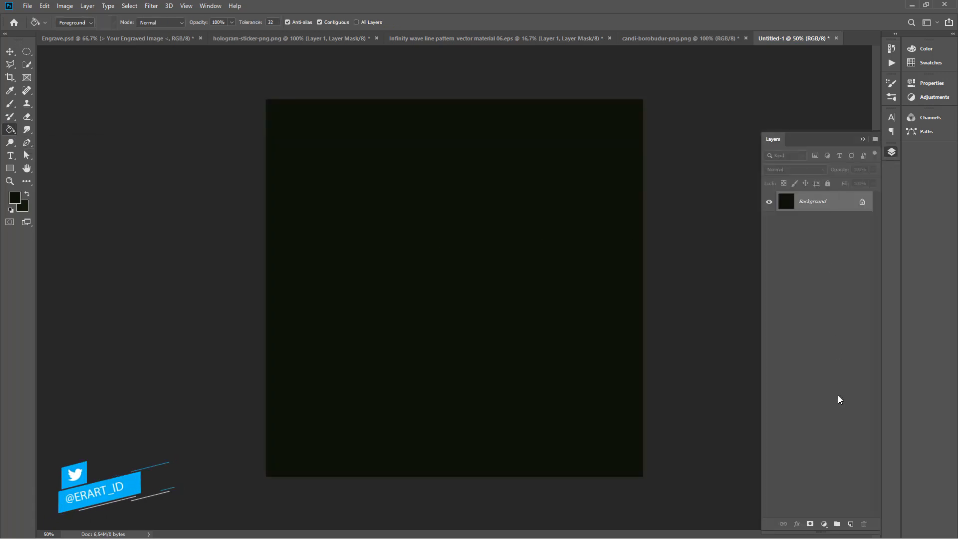
pyautogui.click(10, 168)
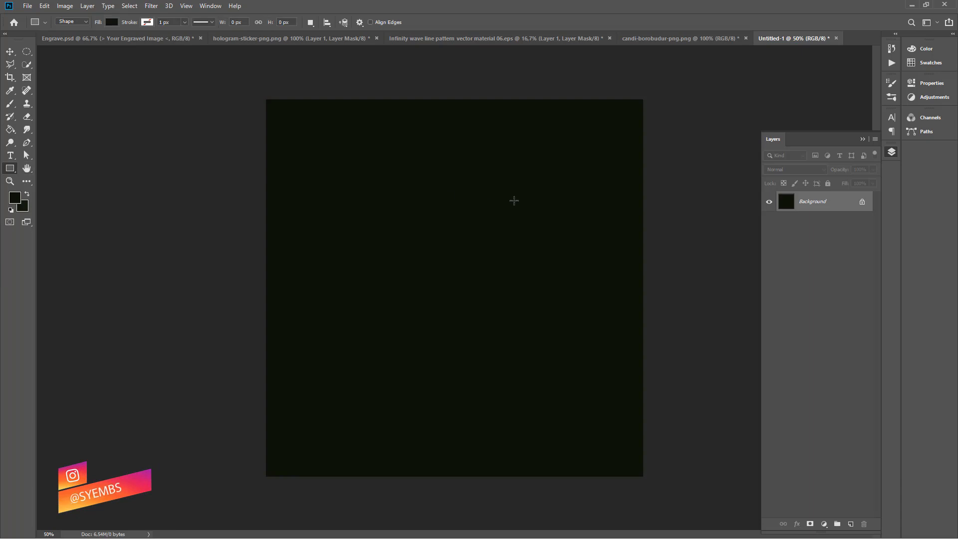
pyautogui.moveTo(619, 173); pyautogui.dragTo(329, 395)
# Set the rectangle's fill to no colour.
pyautogui.click(768, 143)
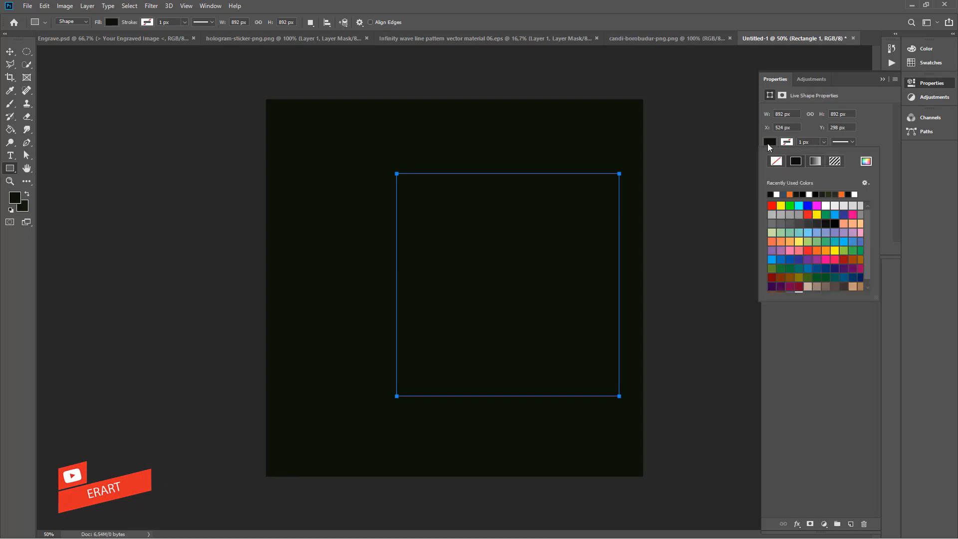
pyautogui.click(790, 194)
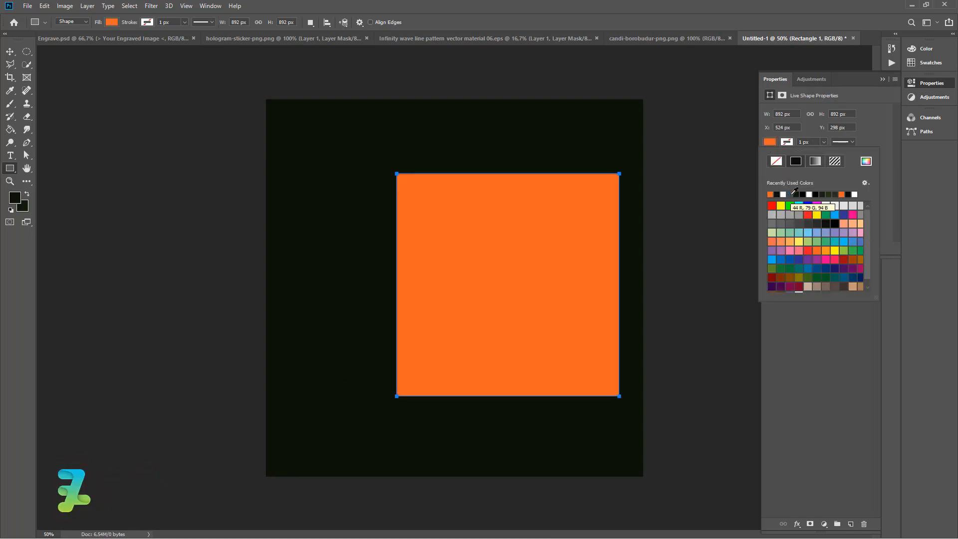
pyautogui.click(787, 142)
pyautogui.click(766, 143)
pyautogui.click(769, 143)
pyautogui.click(776, 161)
# Give the rectangle an orange stroke of 20 px.
pyautogui.click(786, 144)
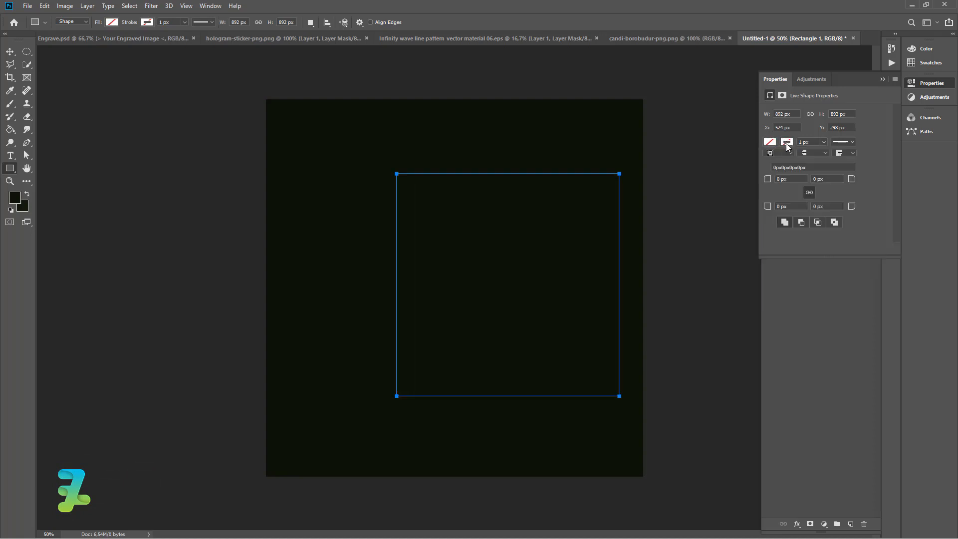
pyautogui.click(786, 143)
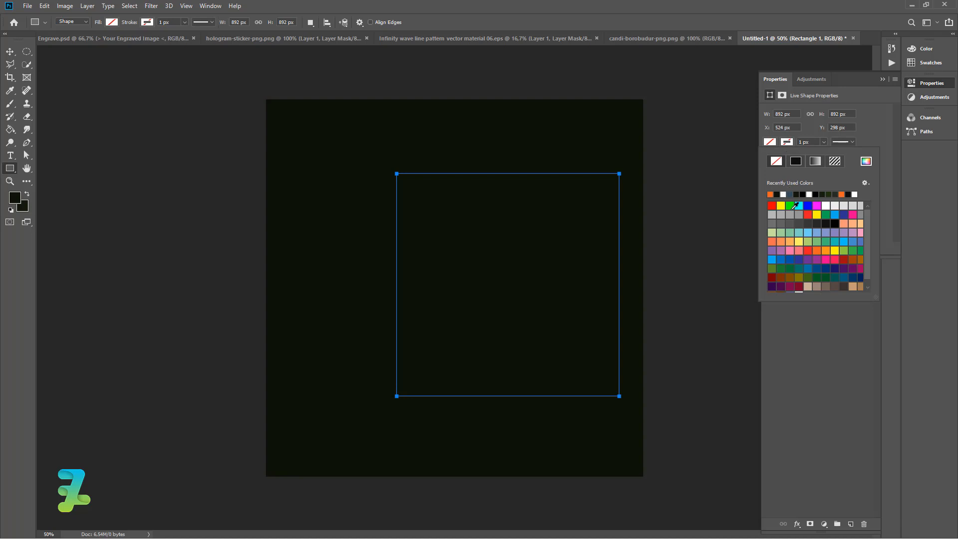
pyautogui.click(824, 251)
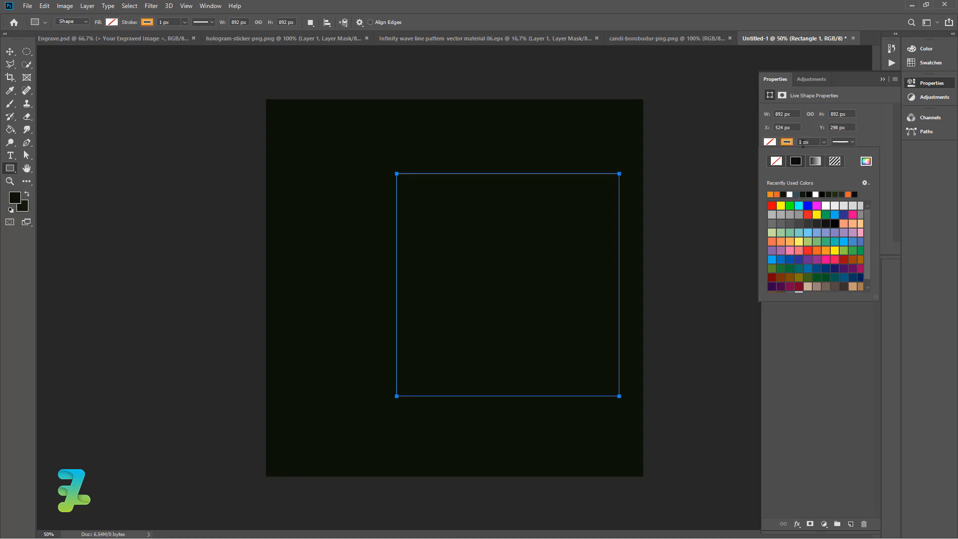
pyautogui.click(799, 143)
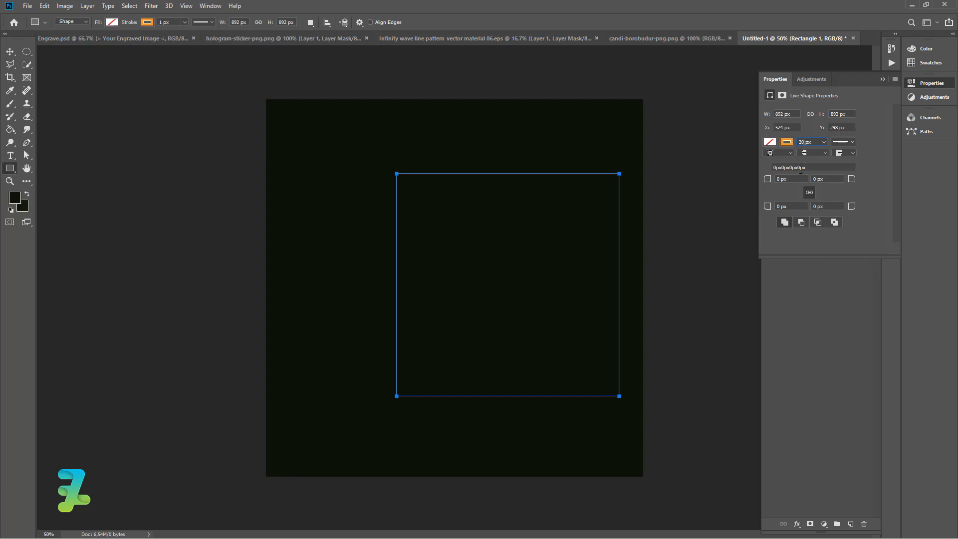
pyautogui.write('20 px')
pyautogui.press('Return')
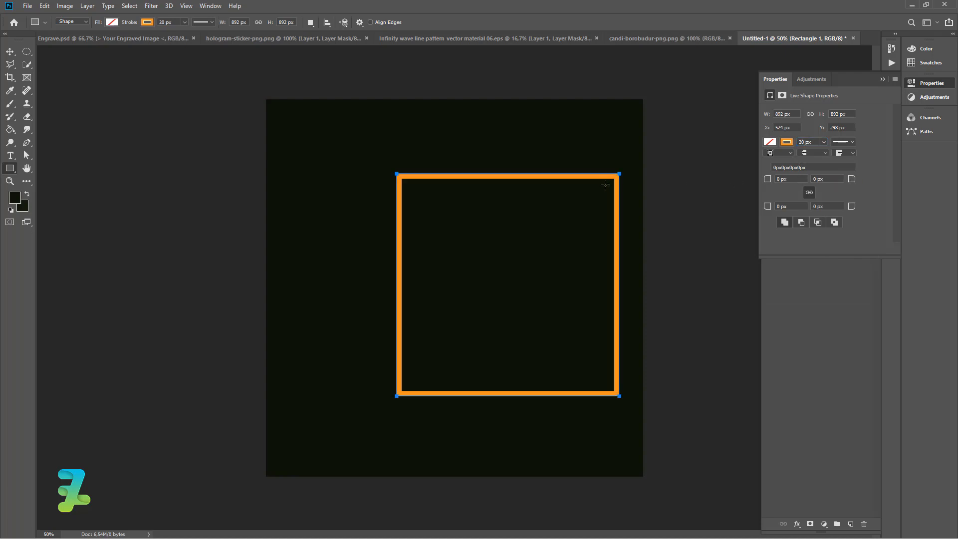
# Select the whole canvas, align the rectangle to its vertical centre and deselect.
pyautogui.click(9, 50)
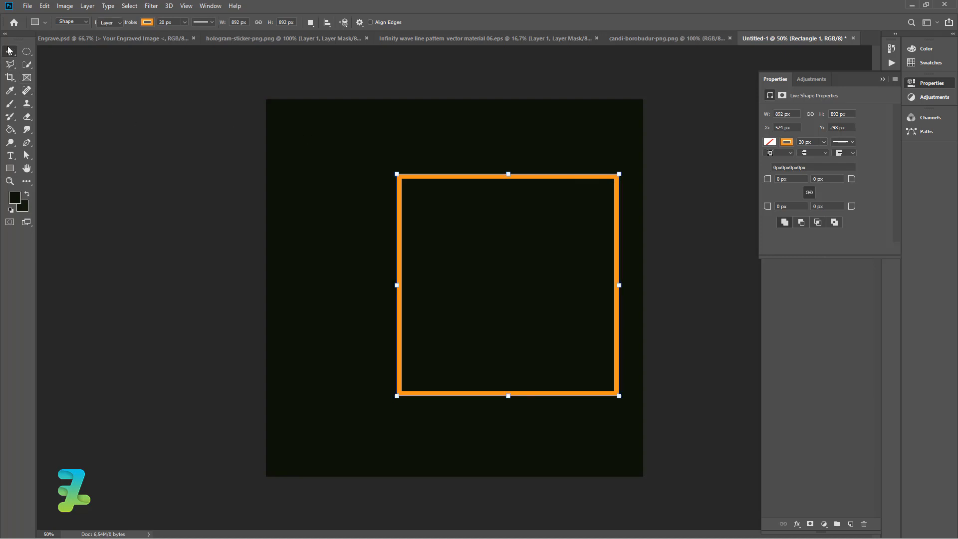
pyautogui.hotkey('ctrl', 'a')
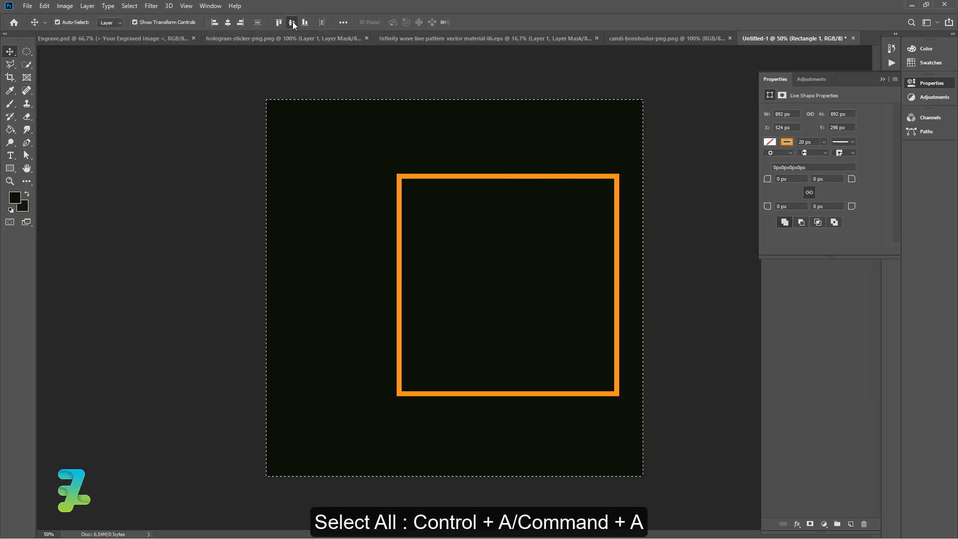
pyautogui.click(292, 22)
pyautogui.hotkey('ctrl', 'd')
pyautogui.click(879, 79)
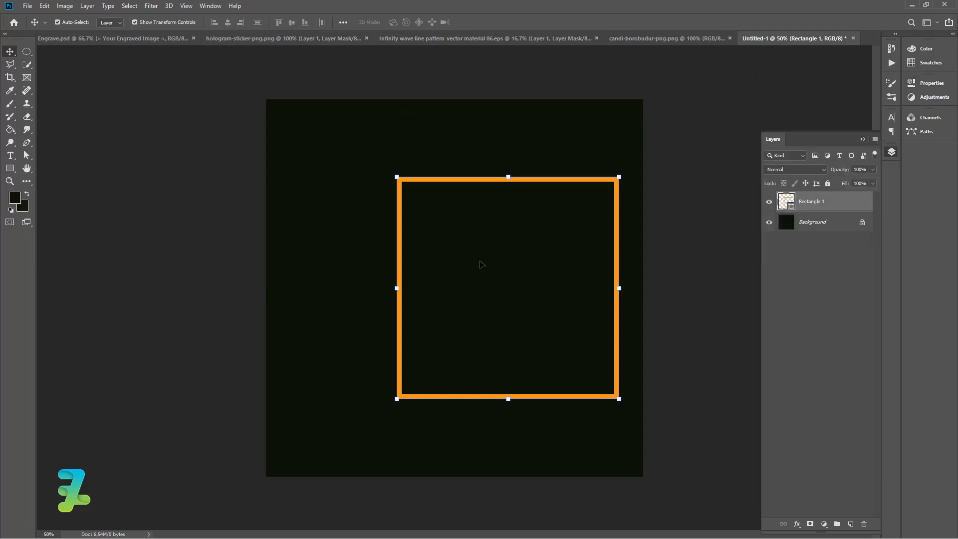
# Copy the Your Engraved Image layer from a floating Engrave.psd window into the new document, then re-dock the window.
pyautogui.rightClick(114, 38)
pyautogui.click(145, 78)
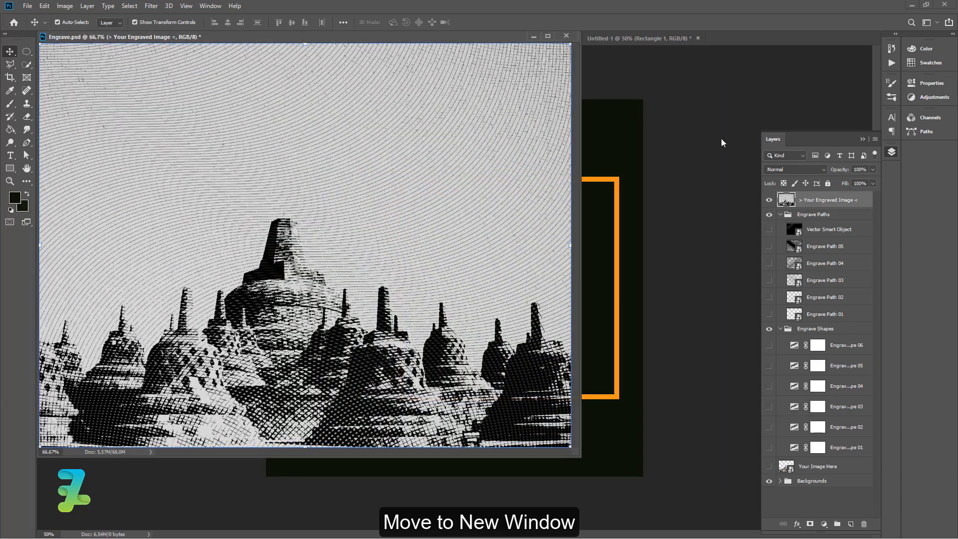
pyautogui.moveTo(786, 201); pyautogui.dragTo(611, 222)
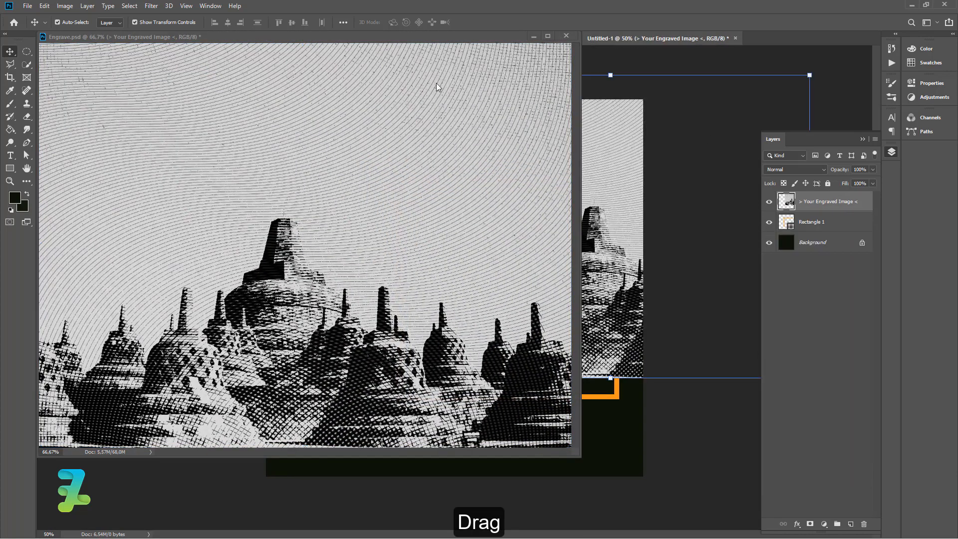
pyautogui.moveTo(324, 36); pyautogui.dragTo(604, 81)
pyautogui.moveTo(684, 76); pyautogui.dragTo(725, 40)
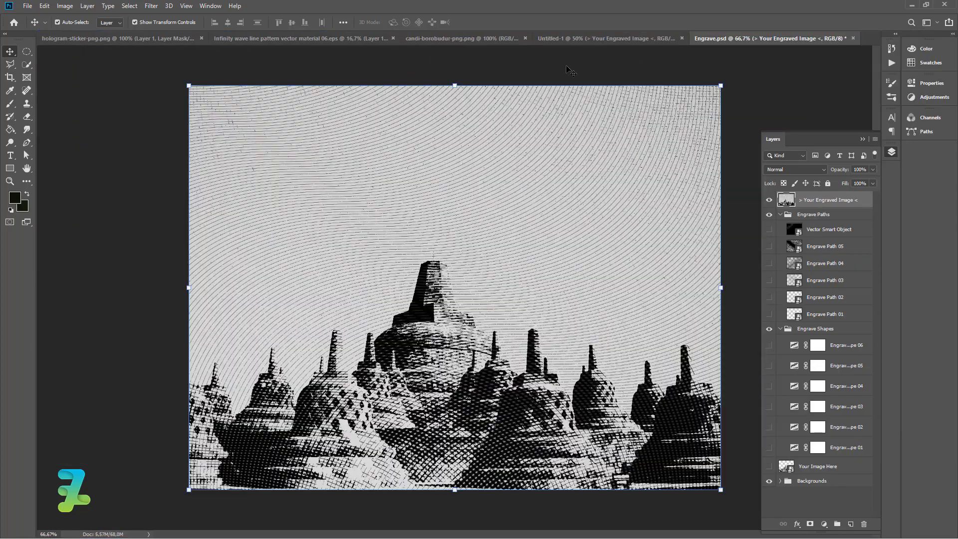
# Position the engraved image in the new document and move its layer below the orange frame layer.
pyautogui.click(551, 38)
pyautogui.moveTo(581, 158); pyautogui.dragTo(493, 176)
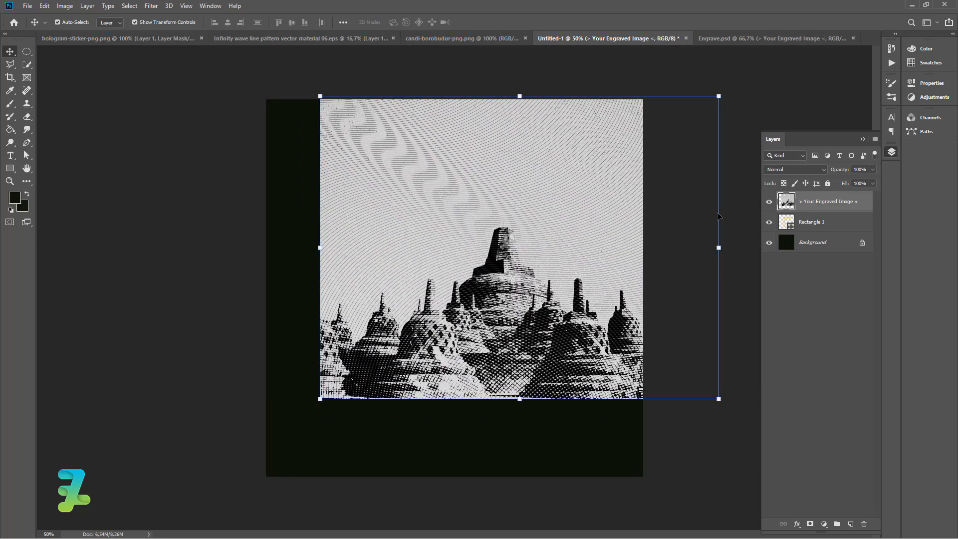
pyautogui.moveTo(793, 205); pyautogui.dragTo(793, 231)
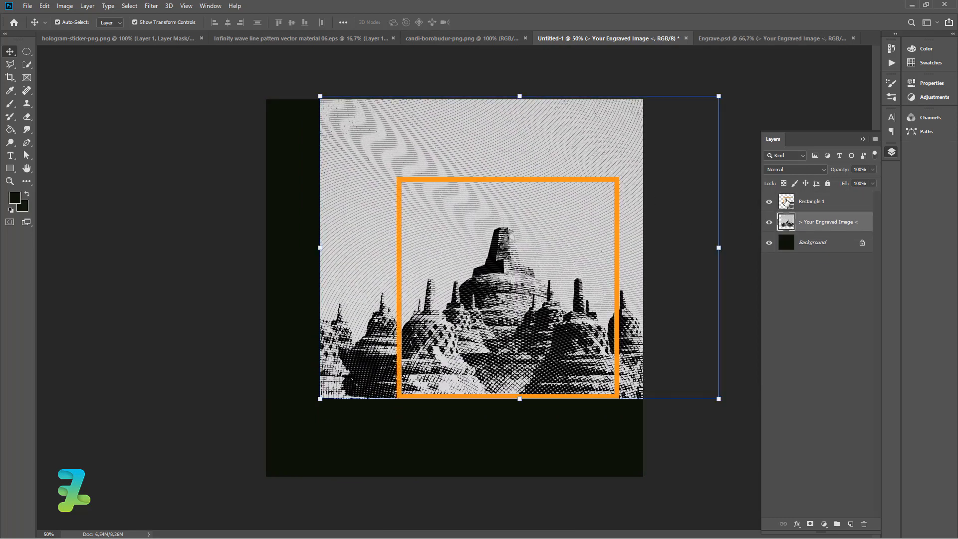
# Mask the engraved image layer so it shows only inside the square frame.
pyautogui.click(788, 202)
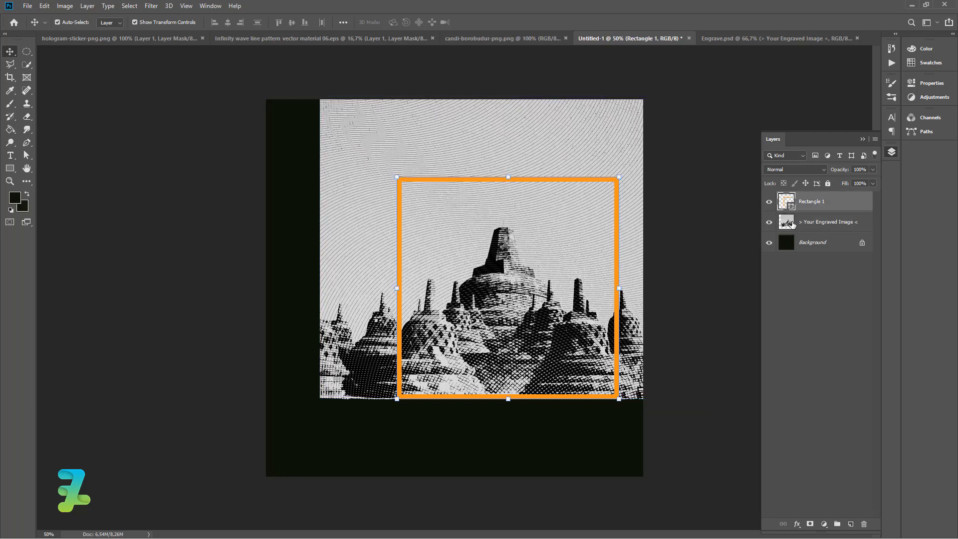
pyautogui.click(793, 226)
pyautogui.click(788, 210)
pyautogui.click(788, 221)
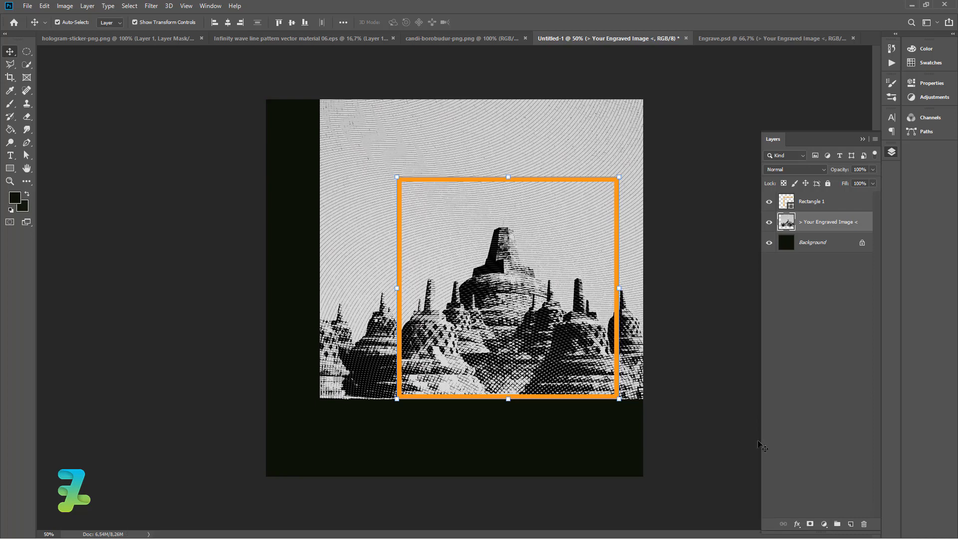
pyautogui.click(810, 524)
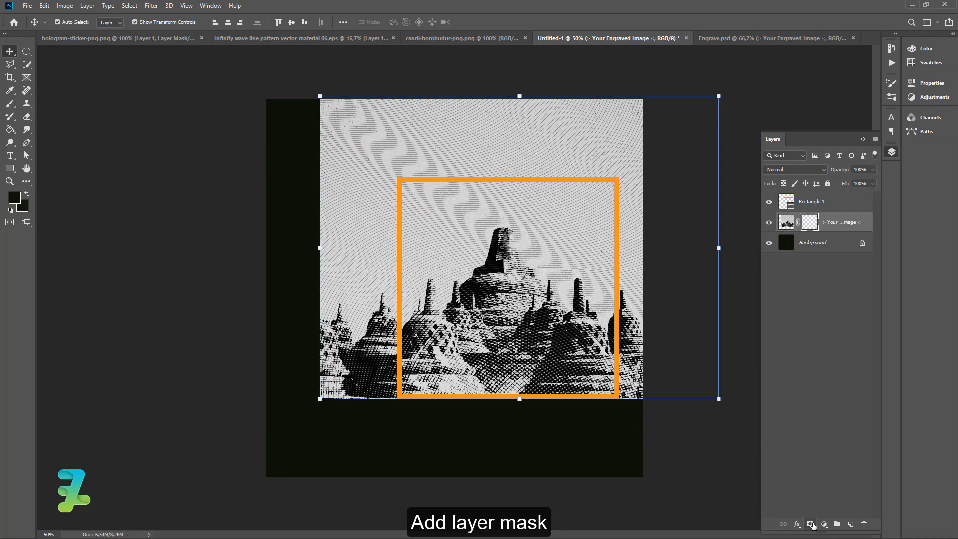
pyautogui.click(738, 453)
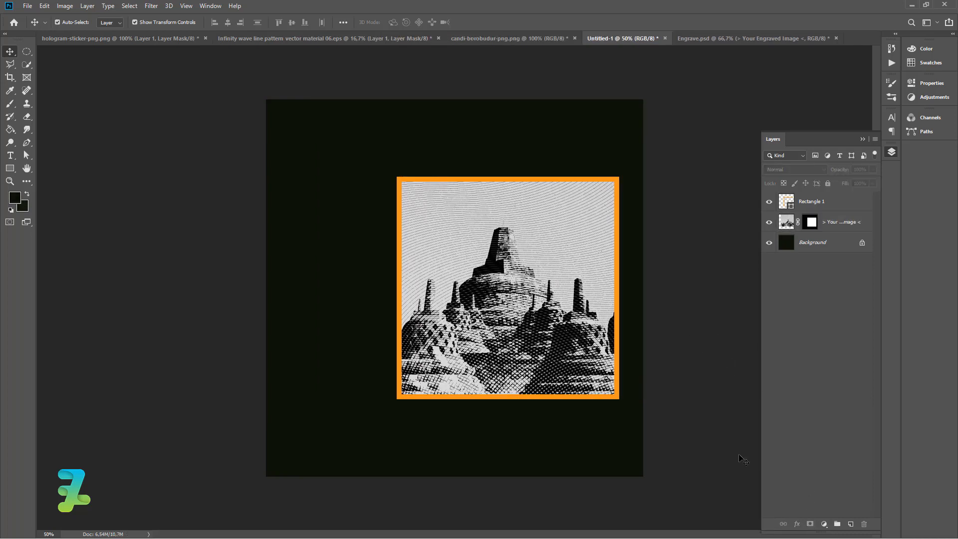
# Add a Gradient Map adjustment layer above the engraved image and open its gradient.
pyautogui.click(786, 231)
pyautogui.click(823, 523)
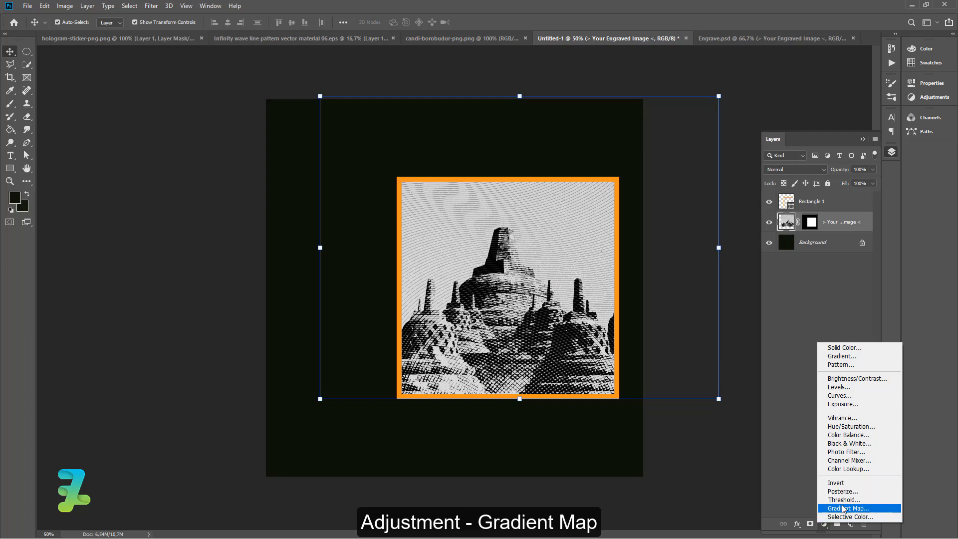
pyautogui.click(843, 509)
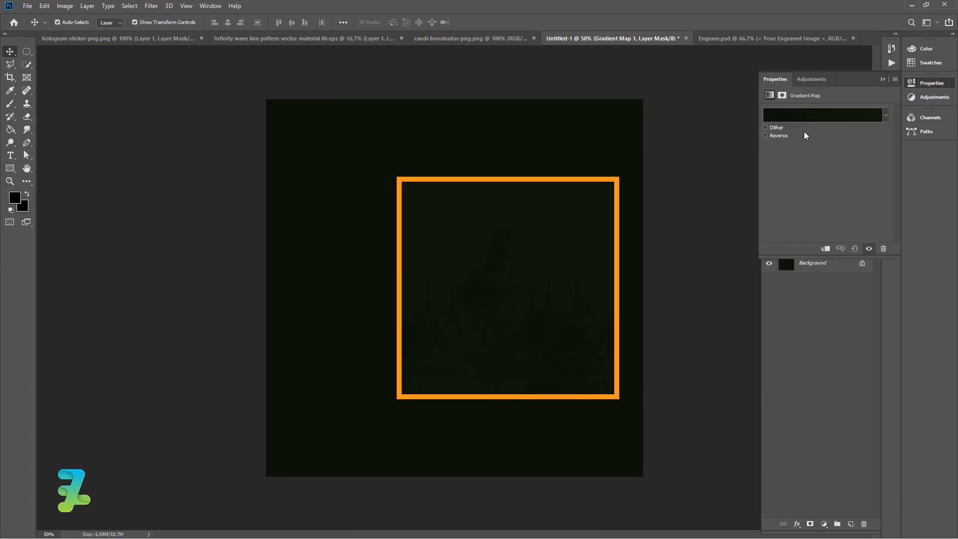
pyautogui.click(804, 119)
# Set the gradient's left colour stop to white ffffff.
pyautogui.click(591, 300)
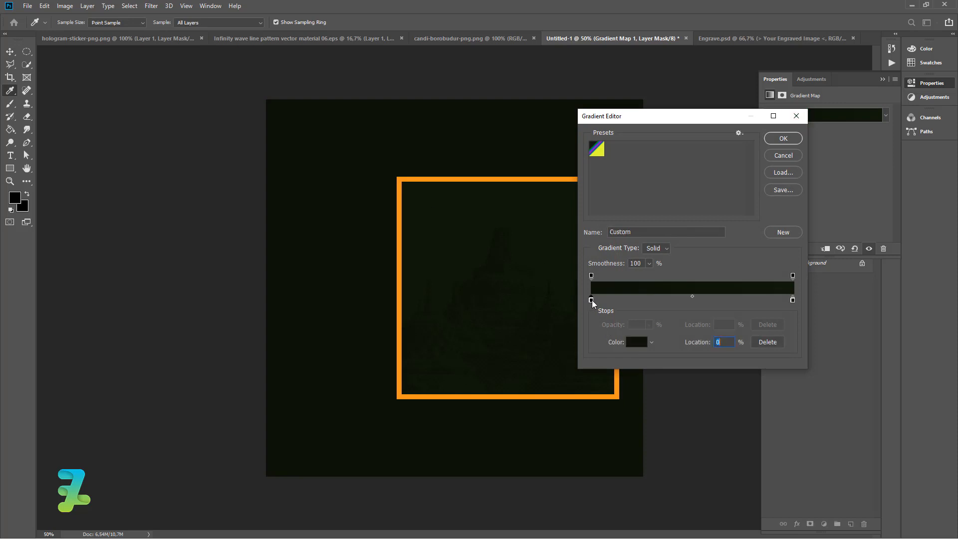
pyautogui.doubleClick(592, 300)
pyautogui.click(591, 300)
pyautogui.write('ffffff')
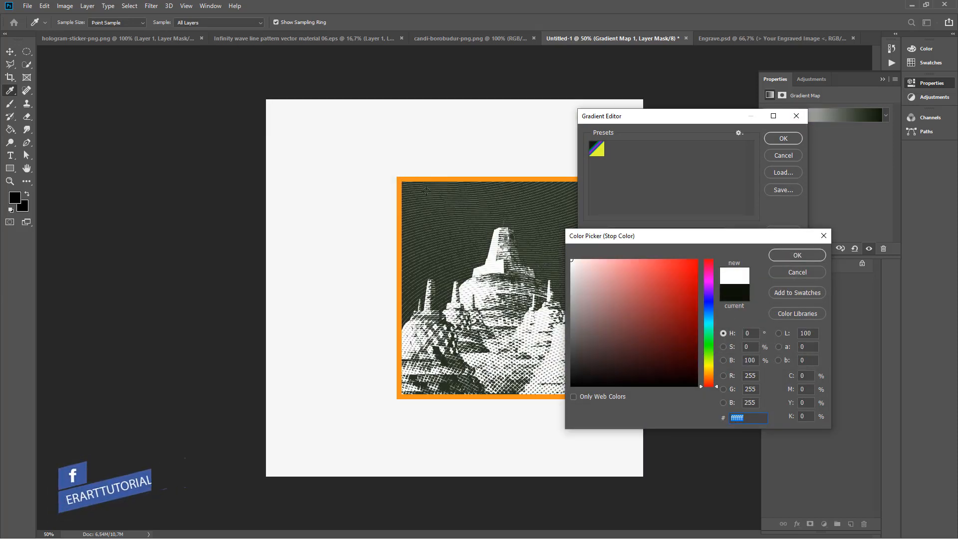
pyautogui.click(780, 255)
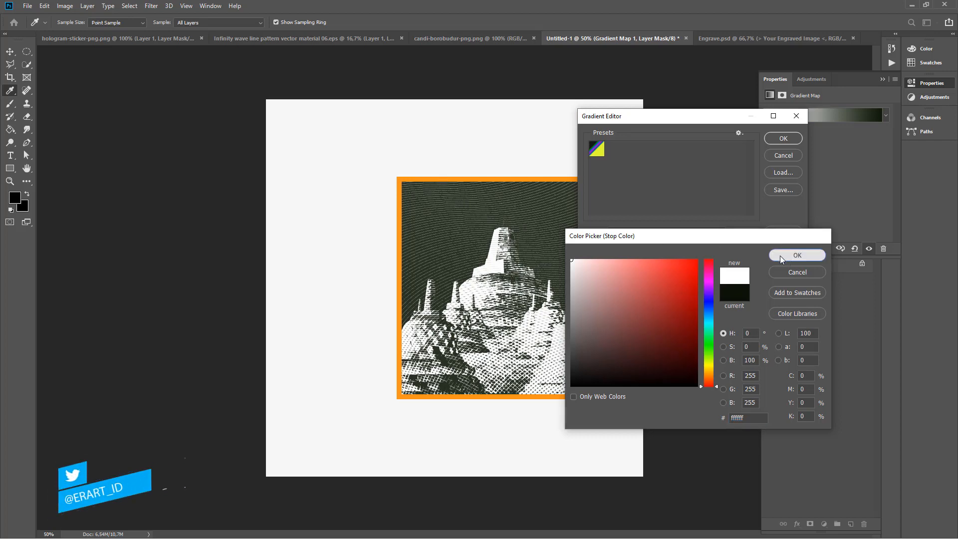
# Recolour the gradient's left stop to orange ff7800 and apply the gradient.
pyautogui.doubleClick(591, 301)
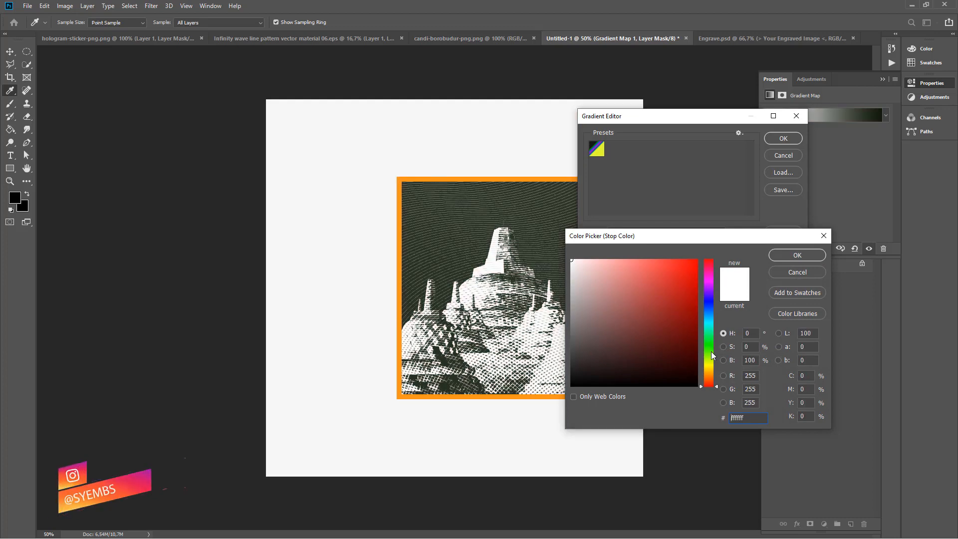
pyautogui.click(715, 377)
pyautogui.click(697, 260)
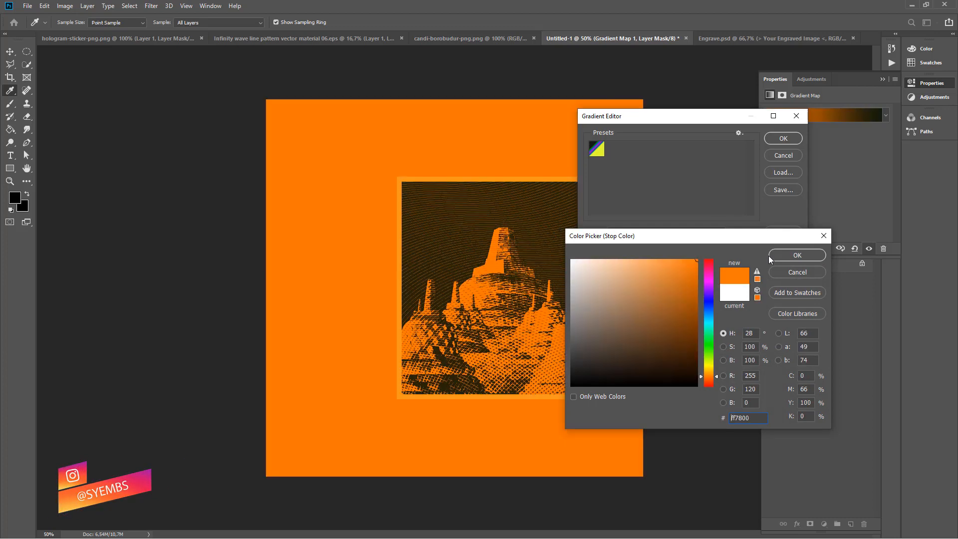
pyautogui.click(780, 253)
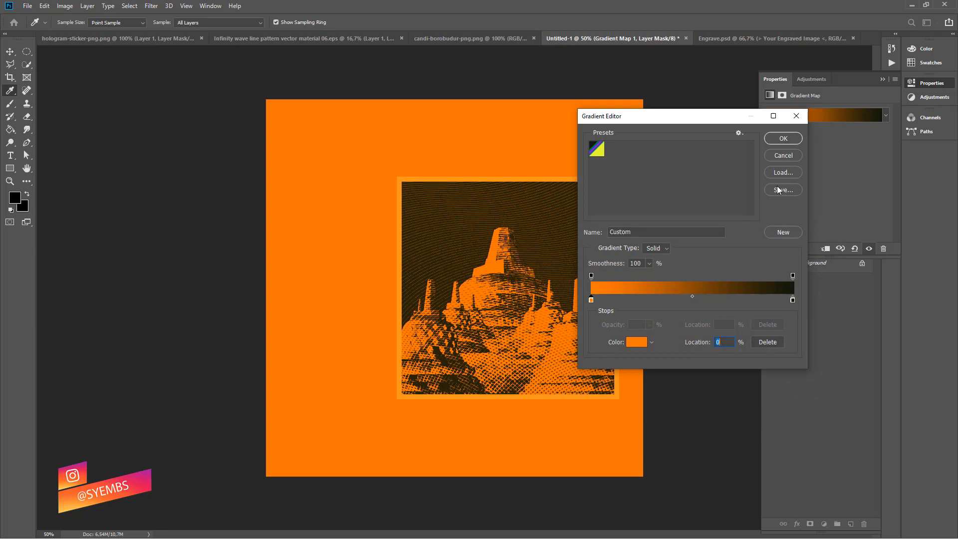
pyautogui.click(773, 139)
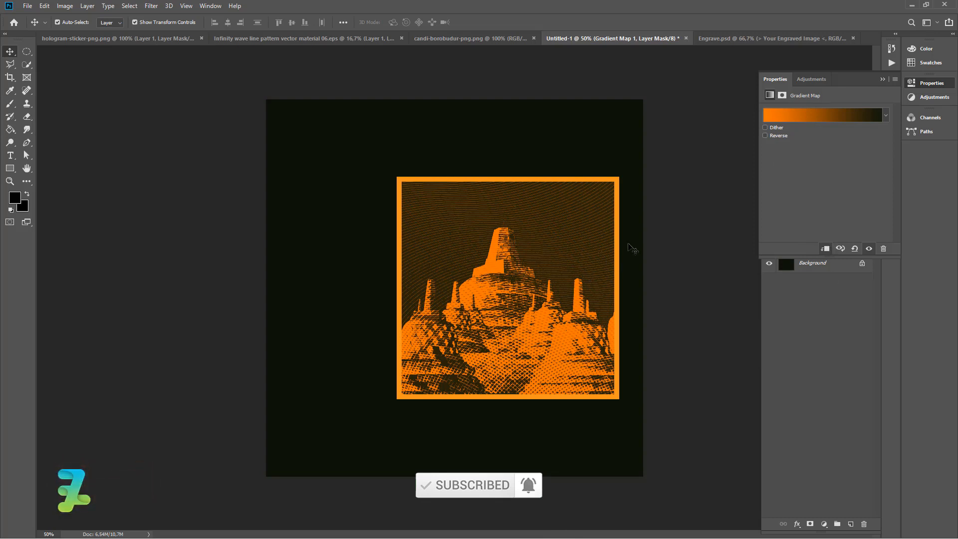
# Reopen the gradient and move its dark right stop inward.
pyautogui.click(873, 119)
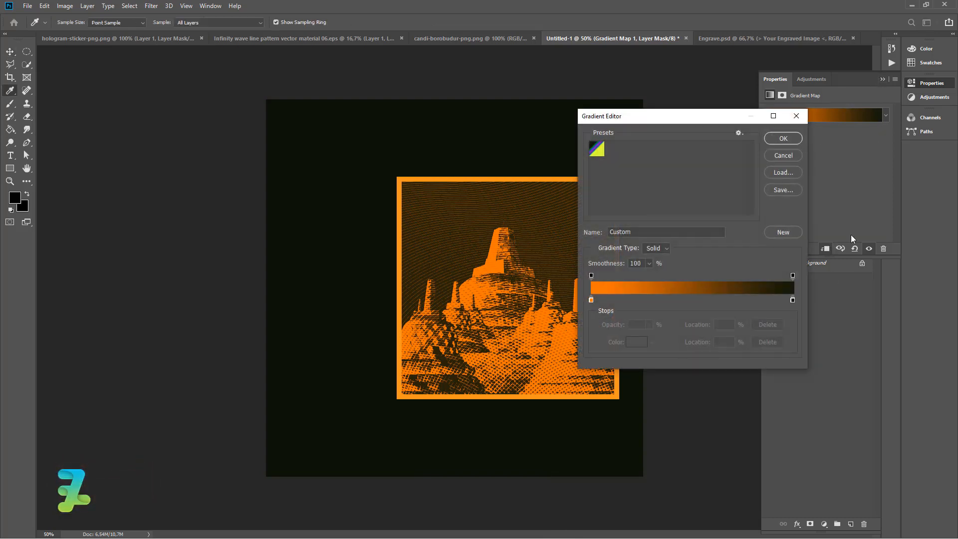
pyautogui.moveTo(792, 300); pyautogui.dragTo(771, 299)
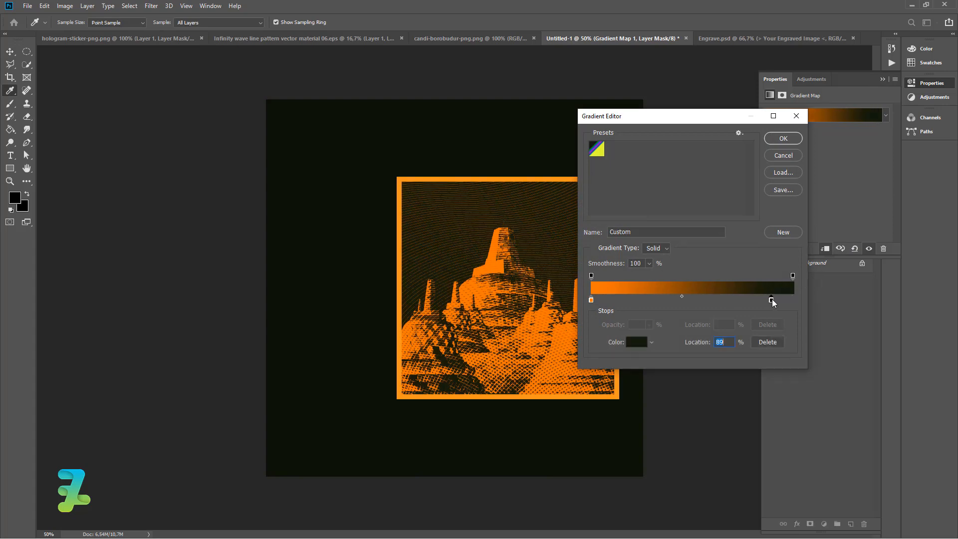
pyautogui.doubleClick(771, 300)
pyautogui.click(572, 260)
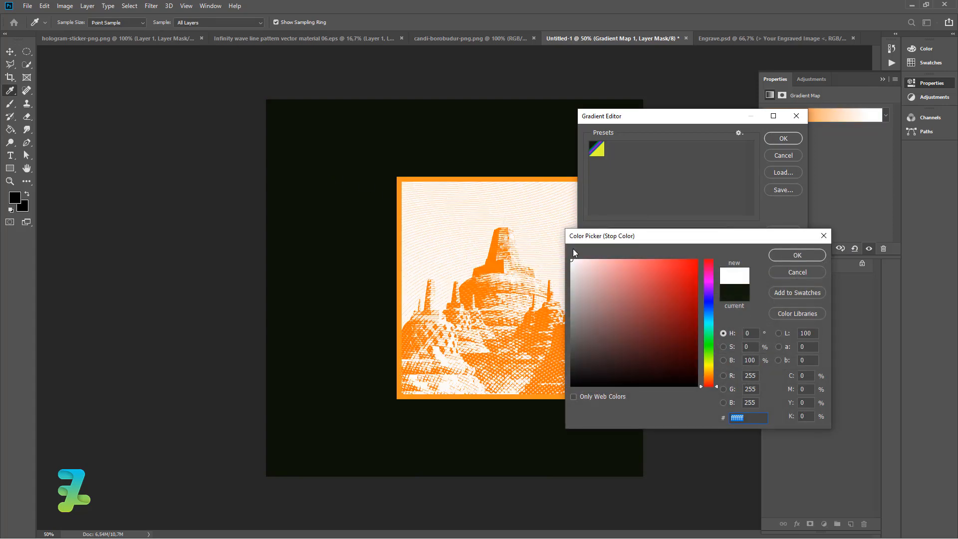
pyautogui.click(771, 270)
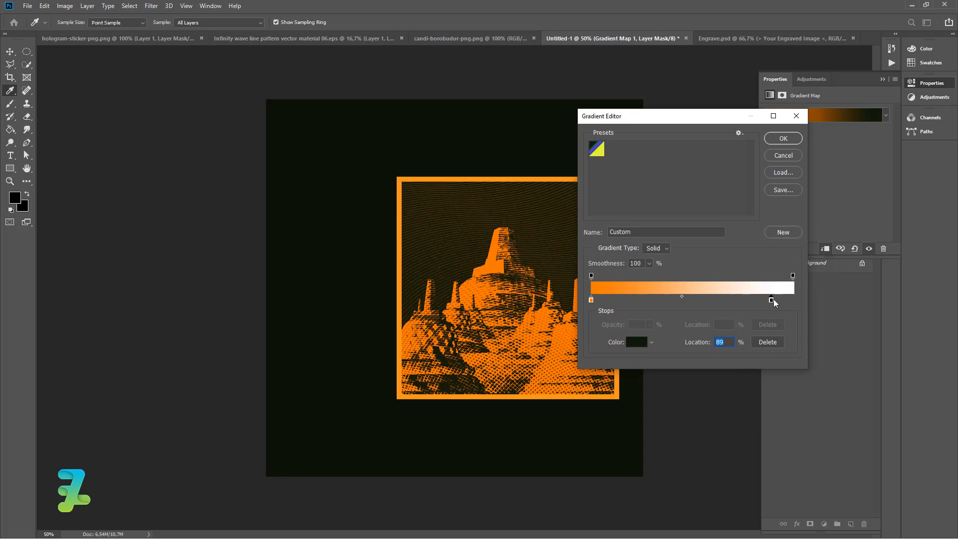
# Shift the dark right stop further in to about 70% and apply the gradient.
pyautogui.moveTo(772, 301); pyautogui.dragTo(731, 300)
pyautogui.click(784, 140)
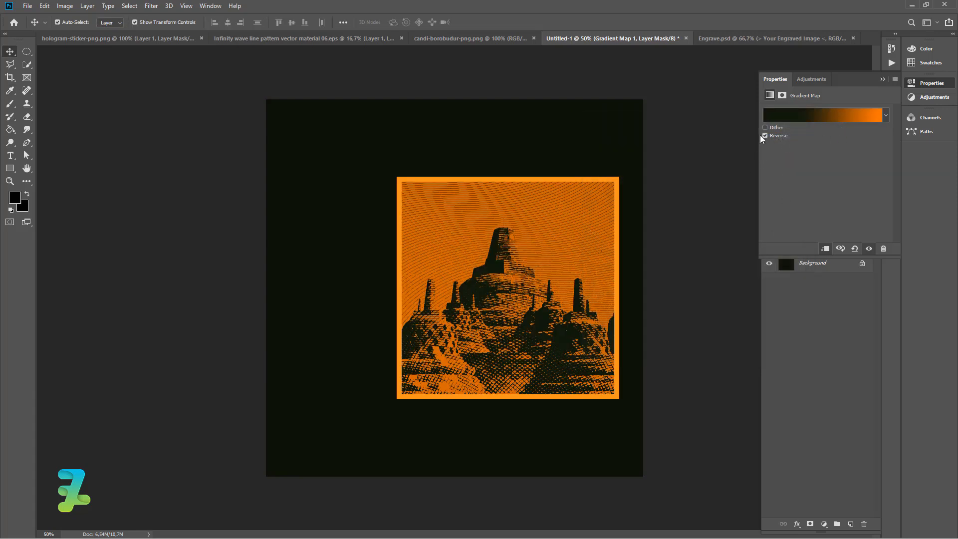
# Turn off the gradient map's Reverse option.
pyautogui.click(764, 135)
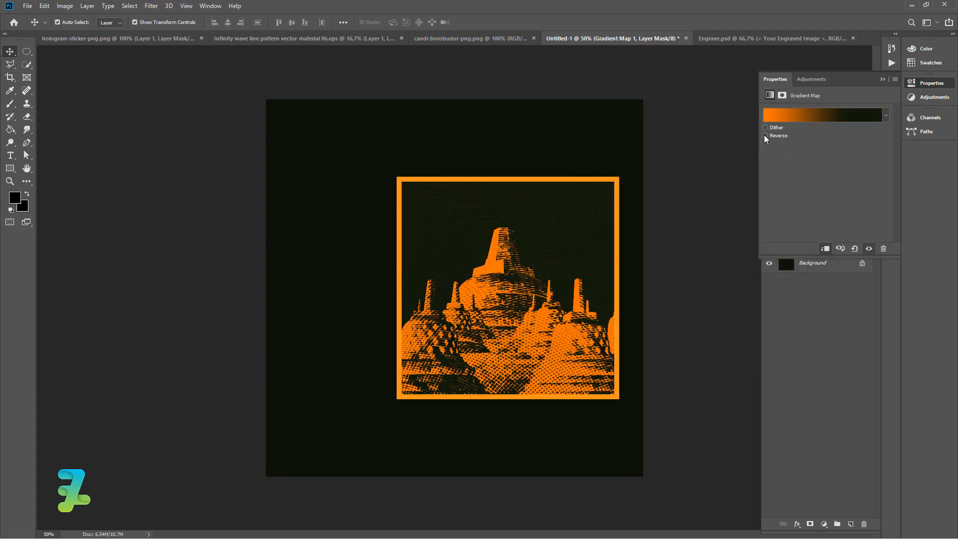
pyautogui.click(880, 79)
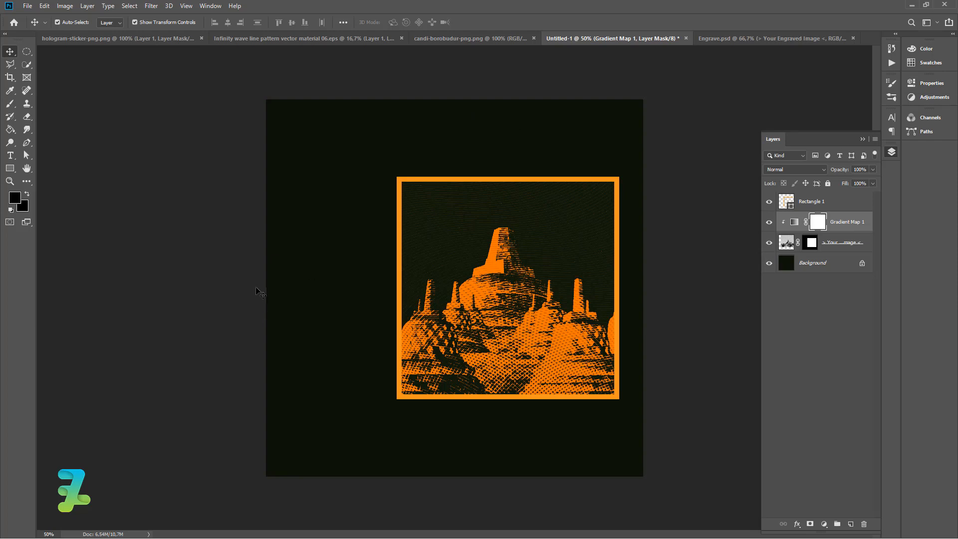
# Draw a long bar about 1236 × 44 px across the top of the canvas and fill it orange.
pyautogui.click(10, 168)
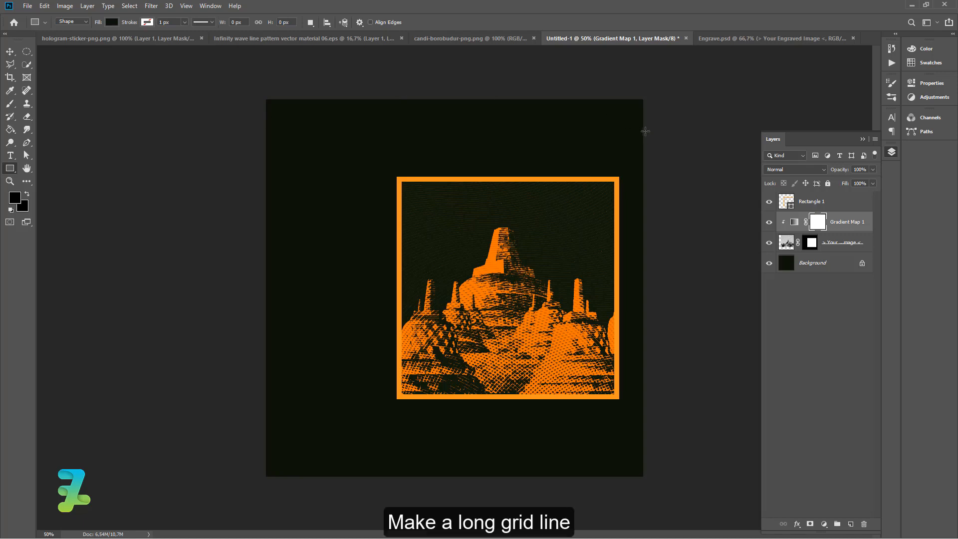
pyautogui.moveTo(645, 131); pyautogui.dragTo(337, 120)
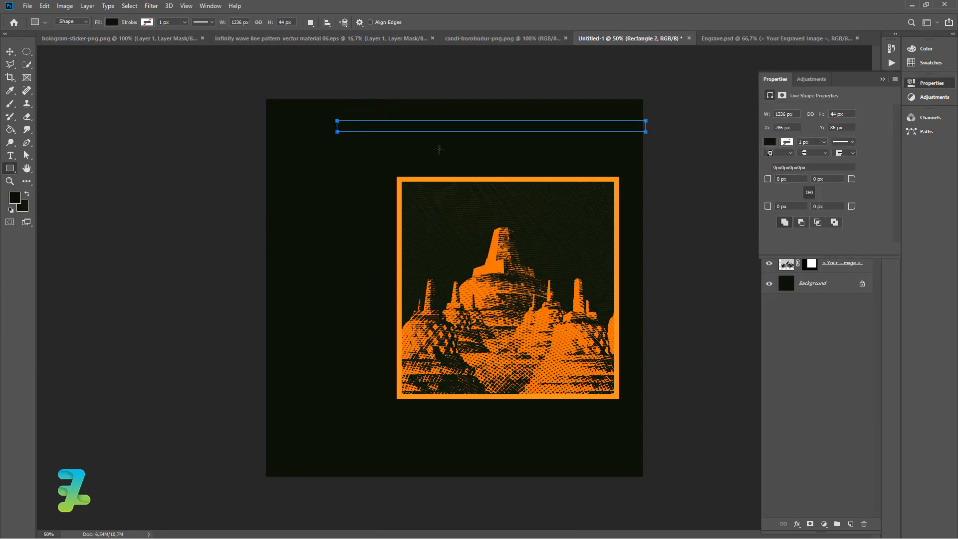
pyautogui.click(769, 142)
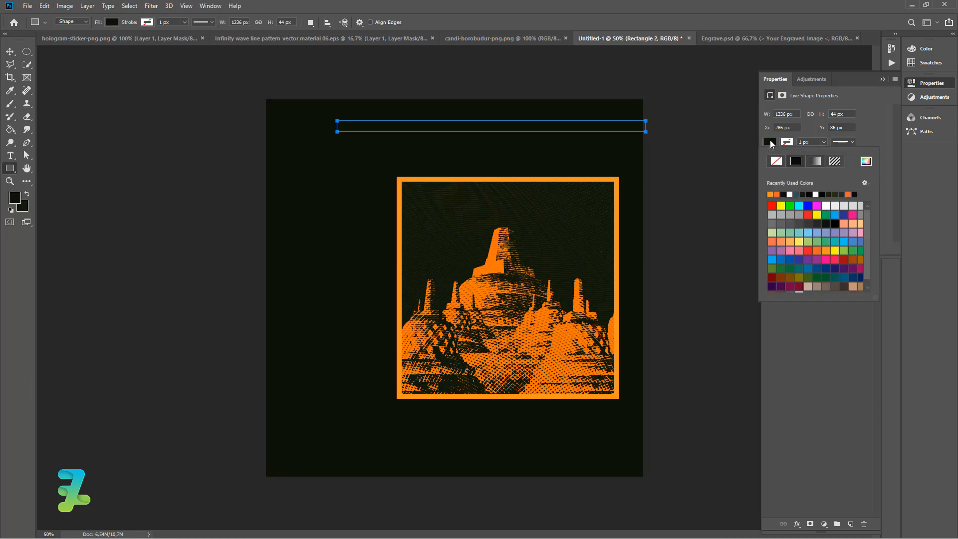
pyautogui.click(771, 193)
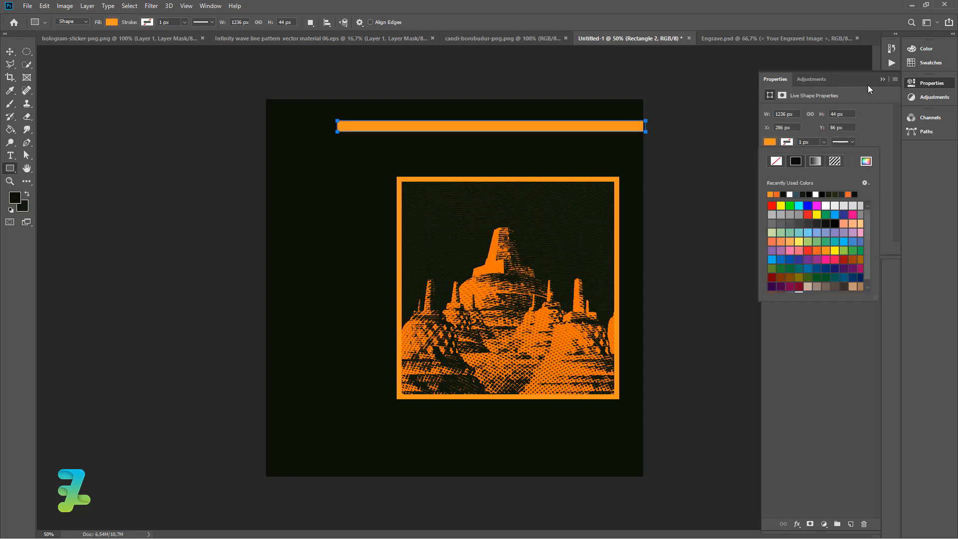
pyautogui.click(881, 79)
pyautogui.click(881, 79)
pyautogui.click(10, 52)
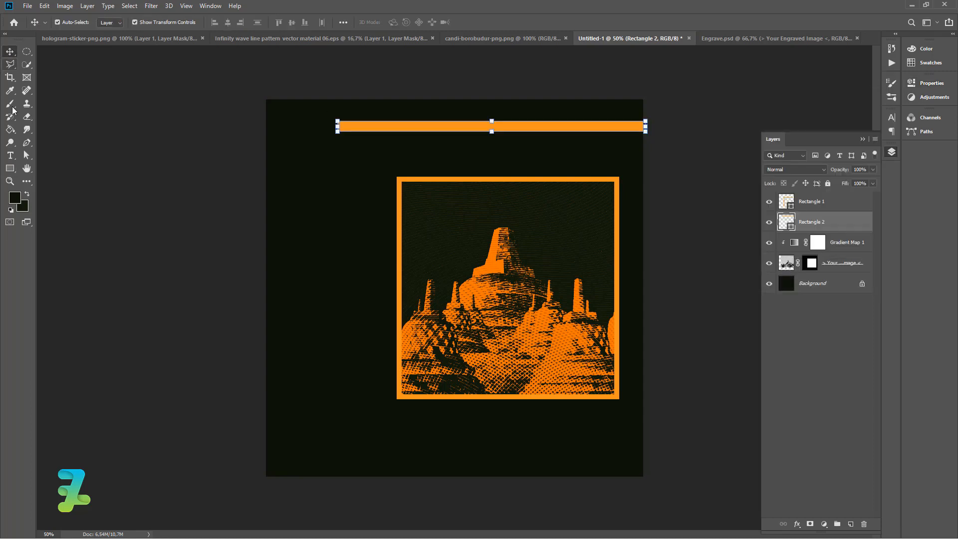
# Sample the bar's orange as text colour and add the text 13/04/20 near the upper left.
pyautogui.click(10, 155)
pyautogui.click(15, 197)
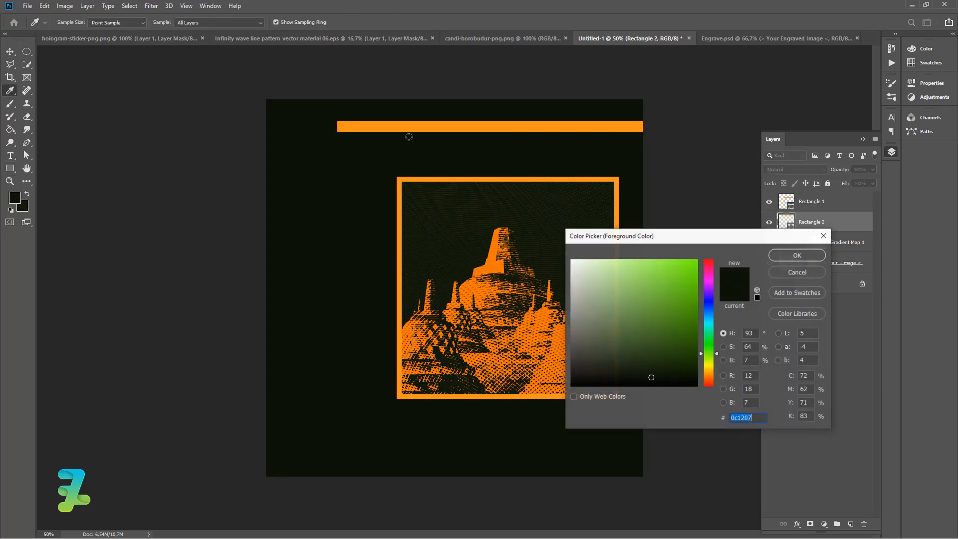
pyautogui.click(434, 128)
pyautogui.click(796, 255)
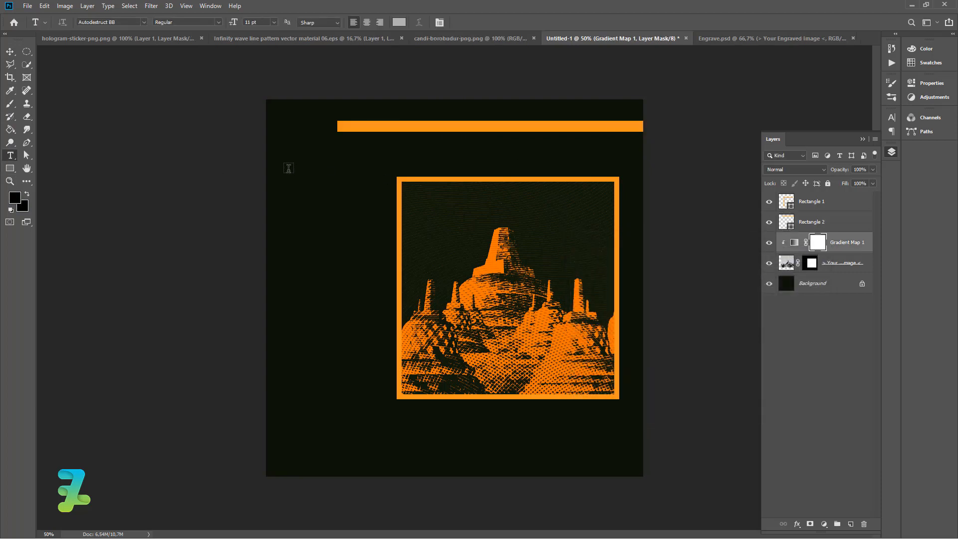
pyautogui.click(288, 168)
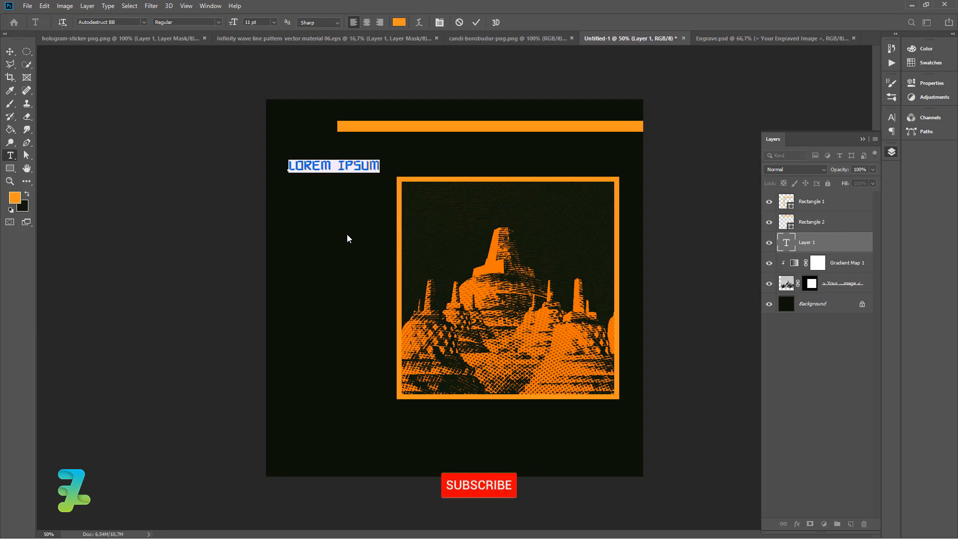
pyautogui.write('13/')
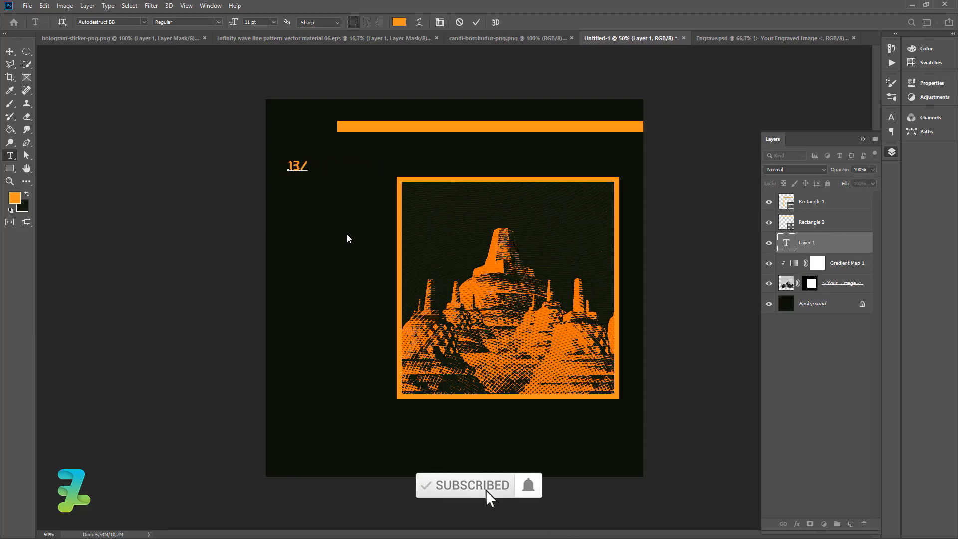
pyautogui.write('04/20')
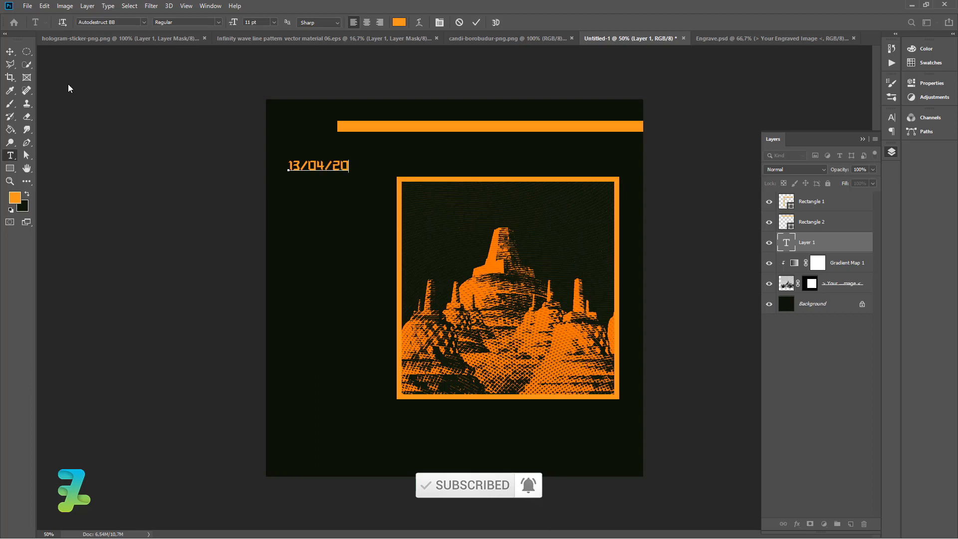
pyautogui.click(9, 52)
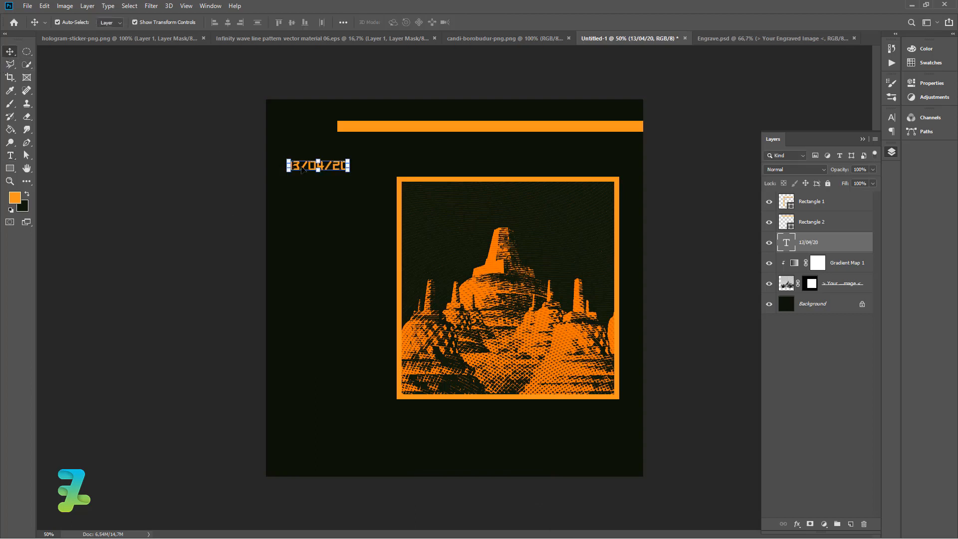
# Move the date text to the left end of the top bar and shorten the bar to start after it.
pyautogui.moveTo(302, 168); pyautogui.dragTo(341, 123)
pyautogui.click(354, 128)
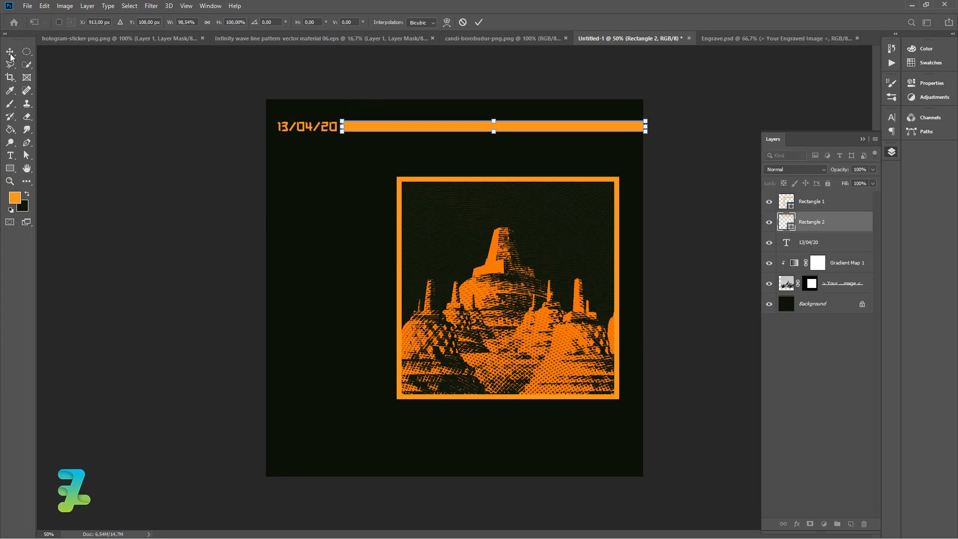
pyautogui.click(10, 55)
pyautogui.click(111, 137)
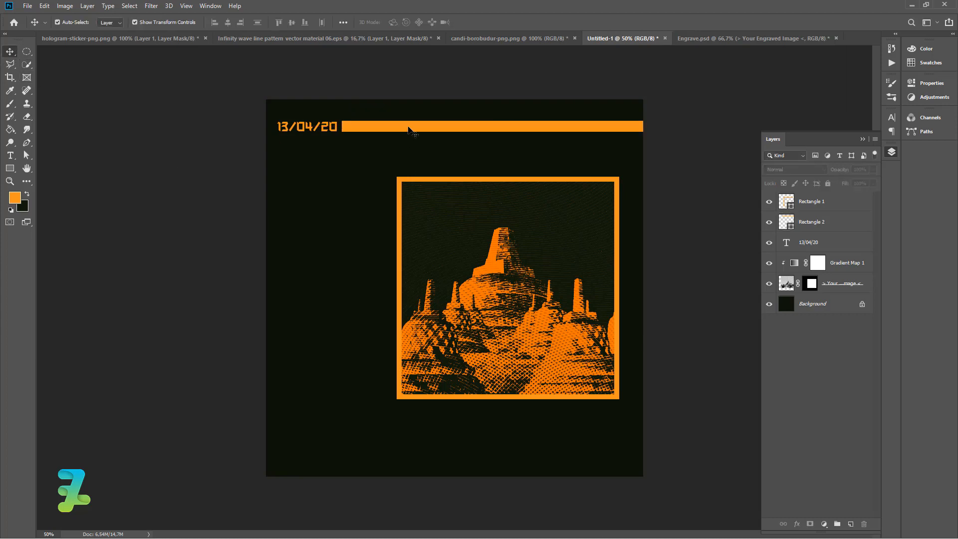
# Add an inverted layer mask to the top bar from a rectangular selection over its right end, revealing the stripes there.
pyautogui.click(784, 223)
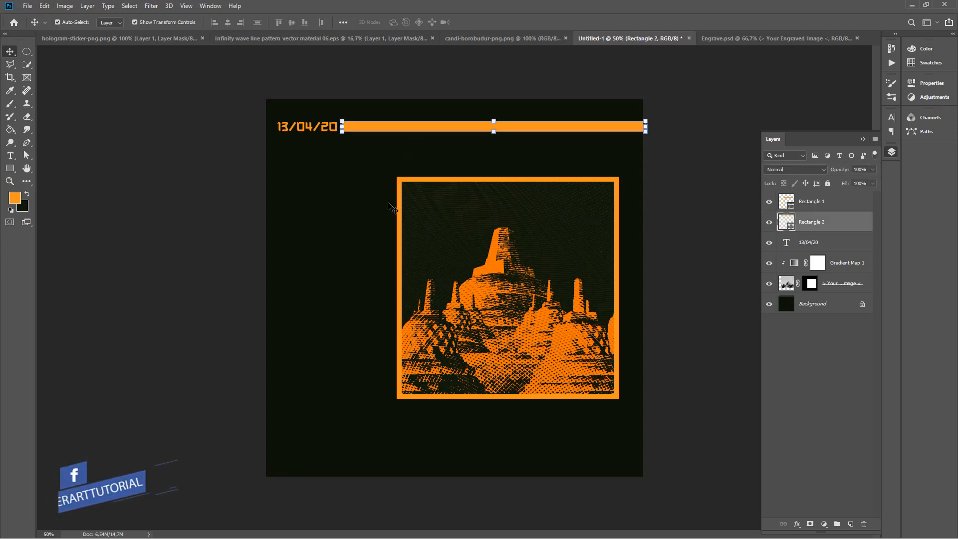
pyautogui.click(26, 51)
pyautogui.click(80, 51)
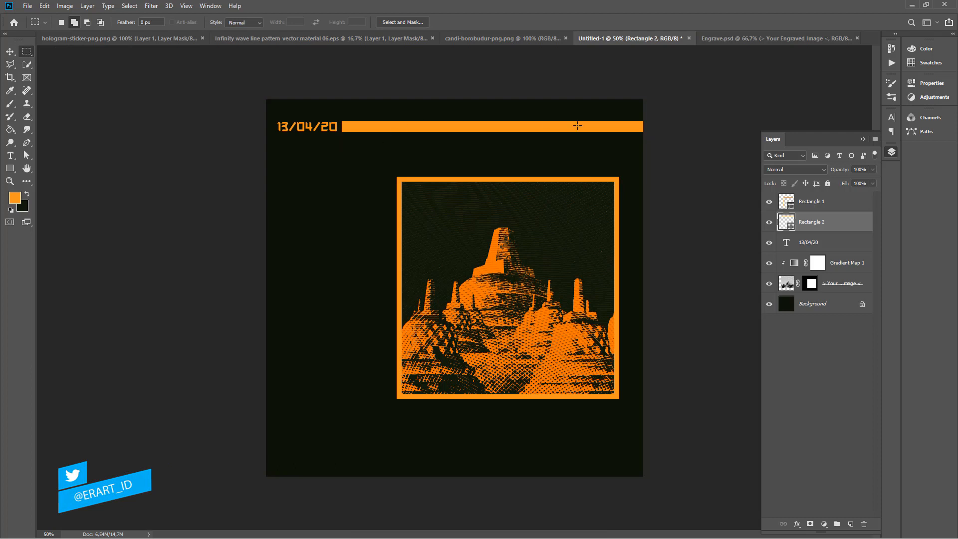
pyautogui.moveTo(640, 115); pyautogui.dragTo(589, 142)
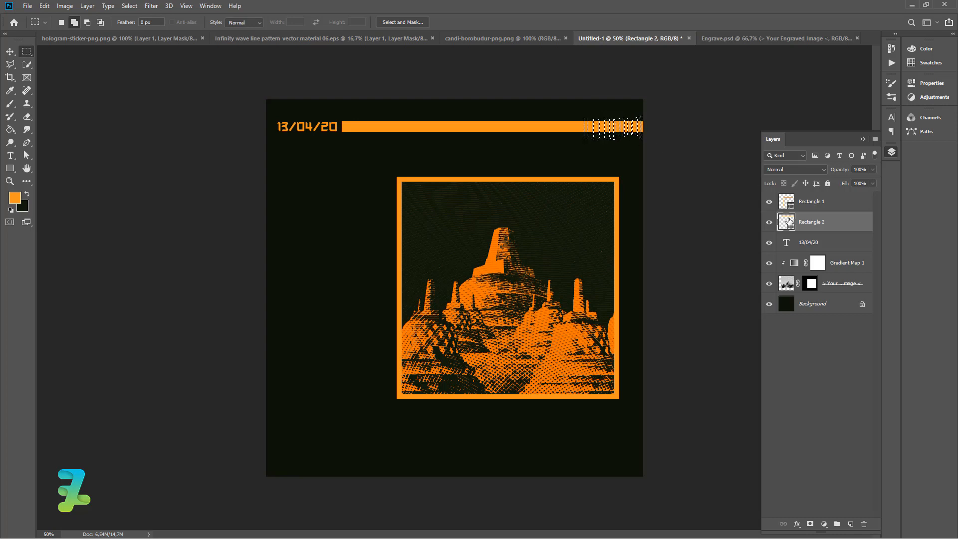
pyautogui.click(810, 524)
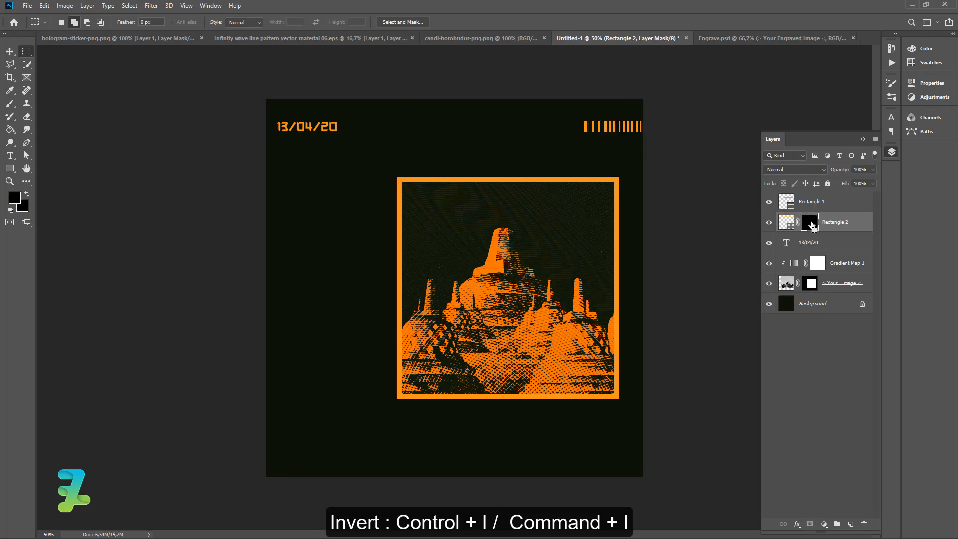
pyautogui.hotkey('ctrl', 'i')
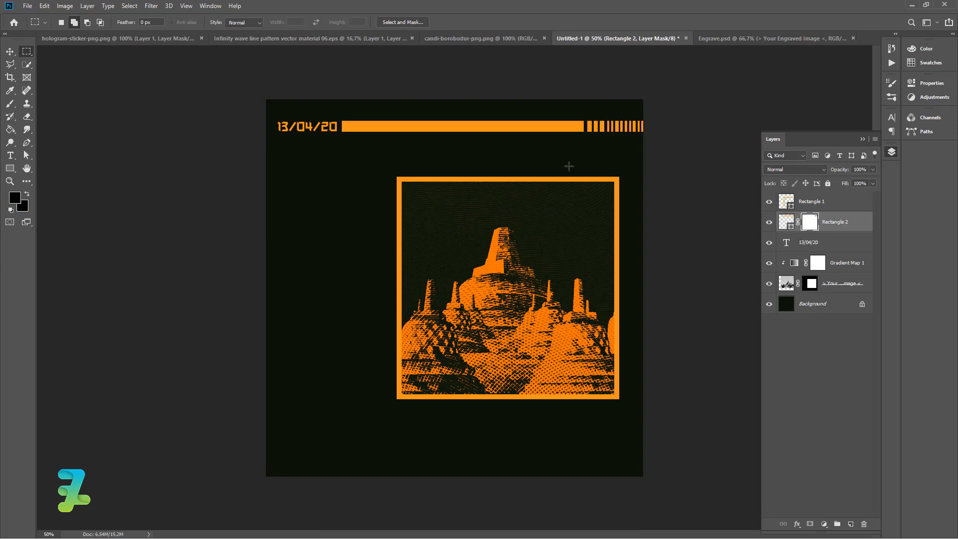
# Add the title text CANDI BOROBUDUR below the date.
pyautogui.click(10, 155)
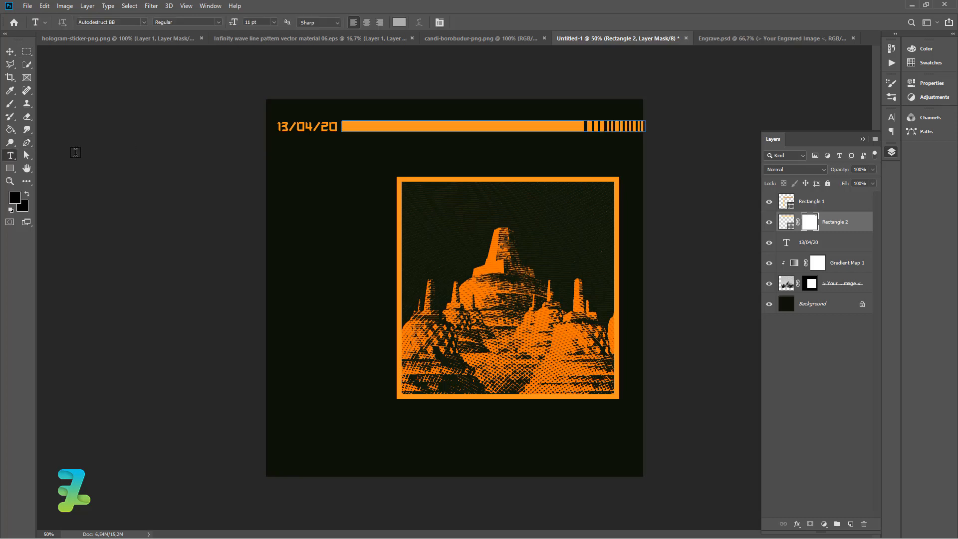
pyautogui.click(339, 151)
pyautogui.write('CANDI BOROBUDUR')
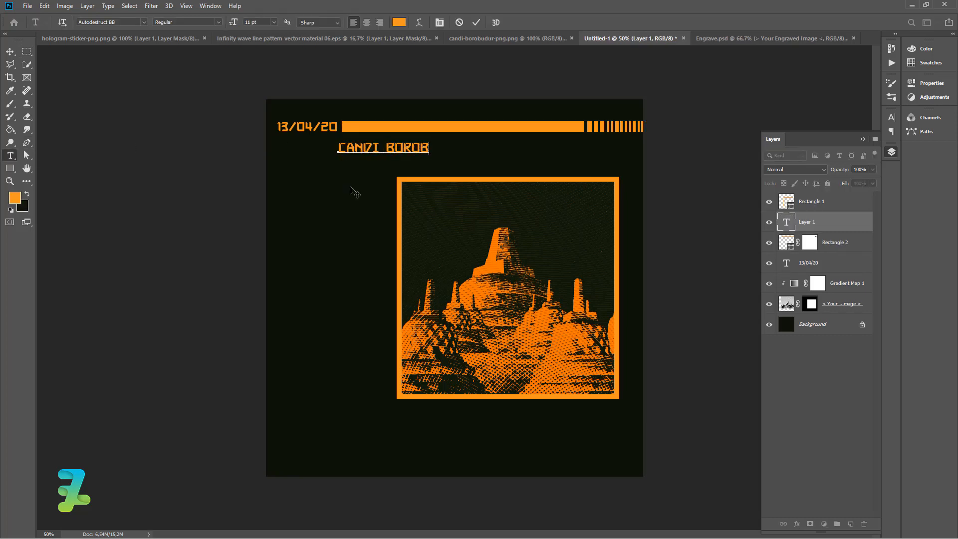
# Enlarge the title text to about 194% and nudge it up just beneath the date and bar.
pyautogui.click(9, 51)
pyautogui.moveTo(463, 151)
pyautogui.mouseDown()
pyautogui.moveTo(578, 159)
pyautogui.moveTo(470, 156)
pyautogui.mouseUp()
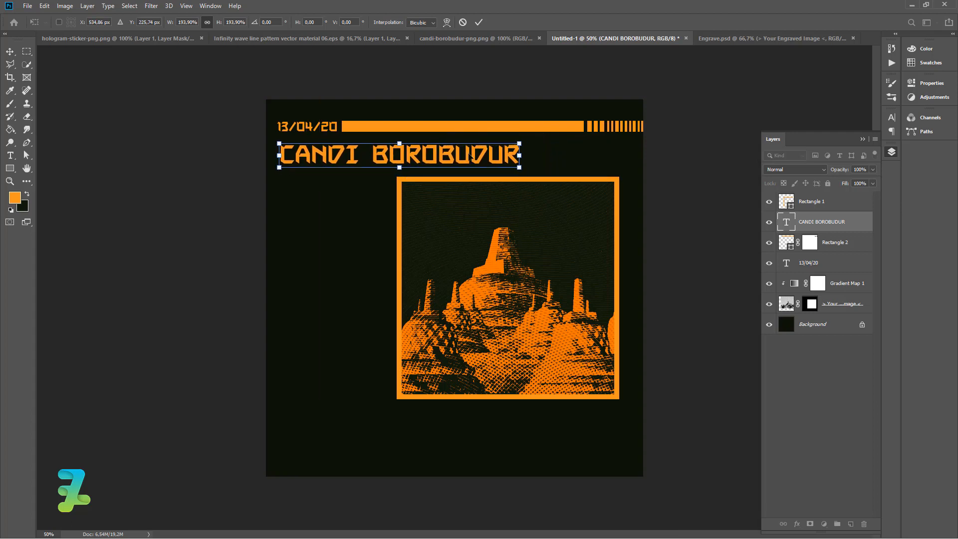
pyautogui.press('Up')
pyautogui.press('Up')
pyautogui.press('Up')
pyautogui.press('Up')
pyautogui.press('Up')
pyautogui.press('Up')
pyautogui.press('Up')
pyautogui.press('Up')
pyautogui.press('Up')
pyautogui.press('Up')
pyautogui.press('Up')
pyautogui.press('Up')
pyautogui.press('Up')
pyautogui.press('Up')
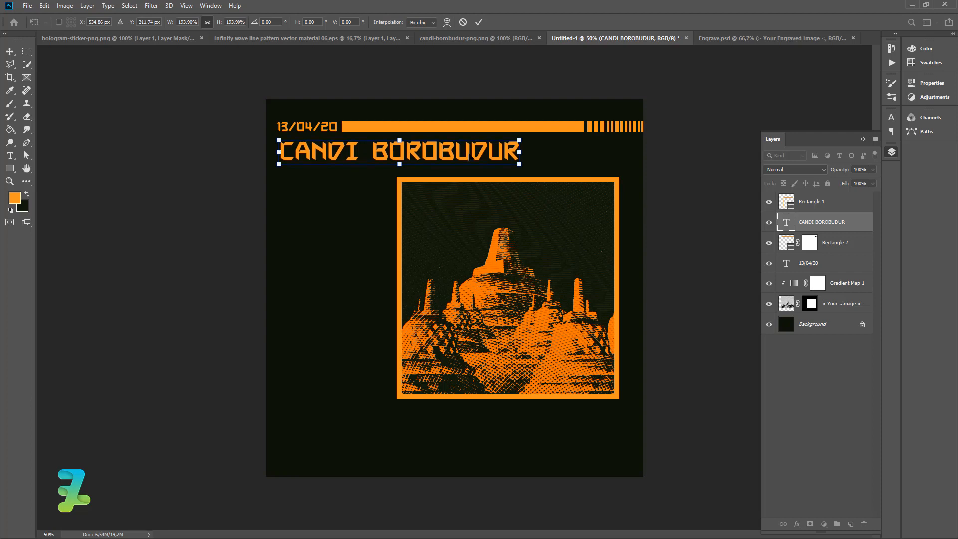
pyautogui.press('Return')
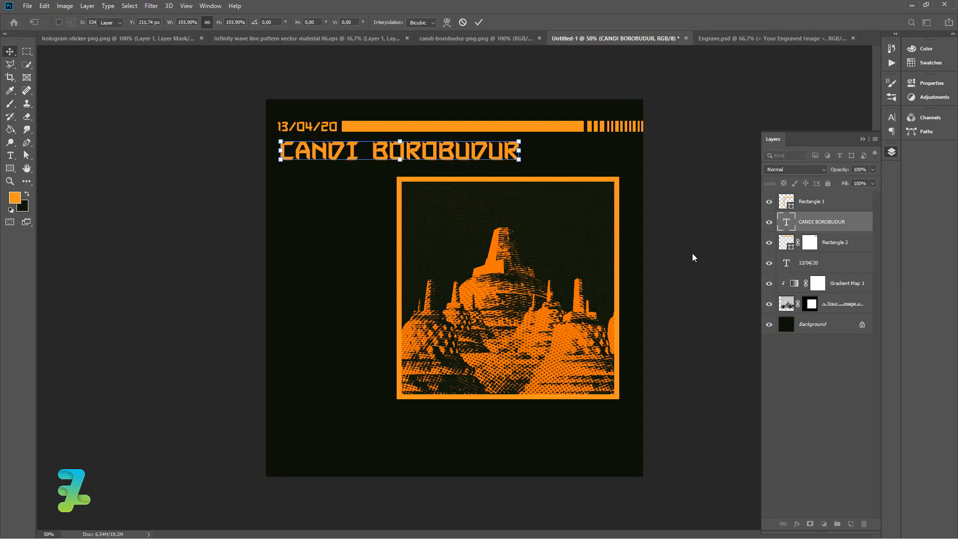
# Add the text JATENG on the left side of the canvas.
pyautogui.click(10, 159)
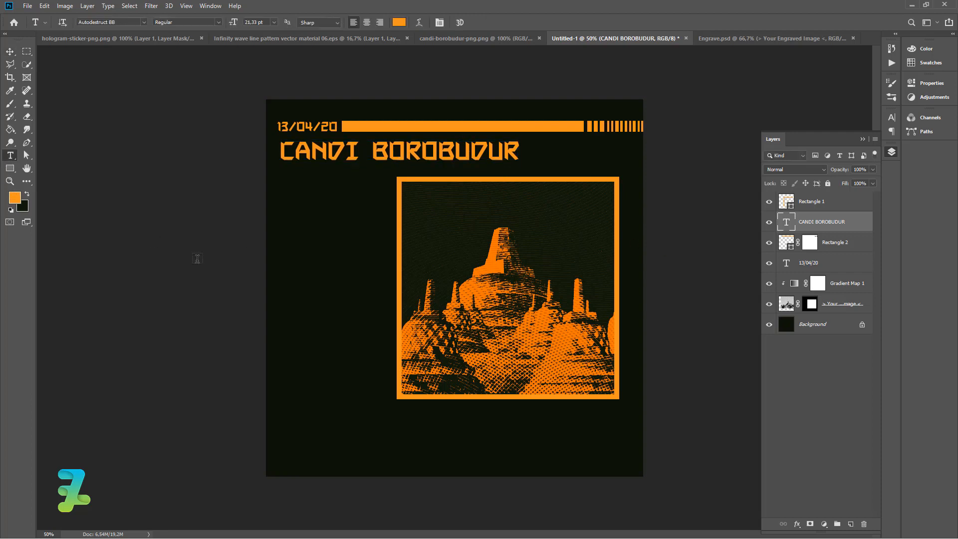
pyautogui.click(292, 243)
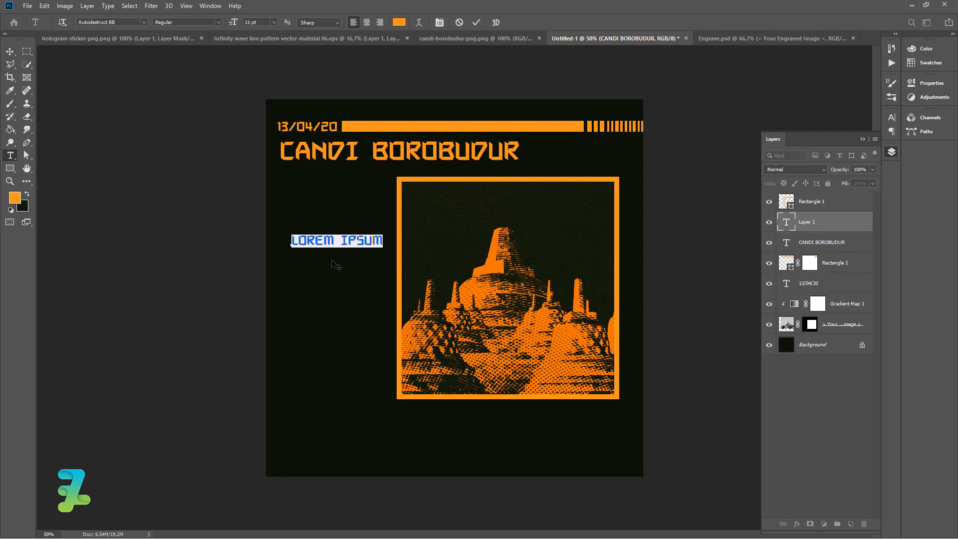
pyautogui.write('JATENG')
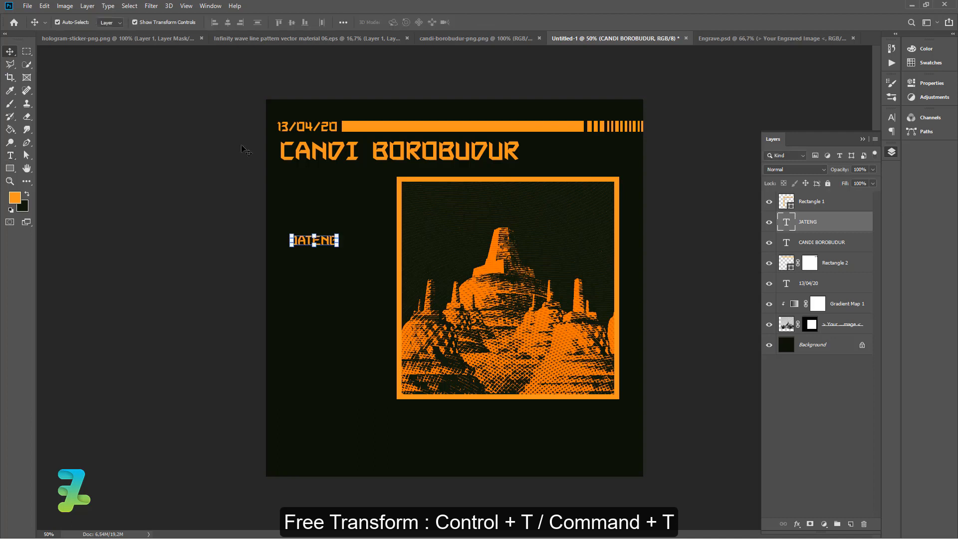
# Enlarge the JATENG text and move it up to sit left of the frame's top.
pyautogui.click(10, 52)
pyautogui.moveTo(338, 237); pyautogui.dragTo(339, 210)
pyautogui.click(10, 52)
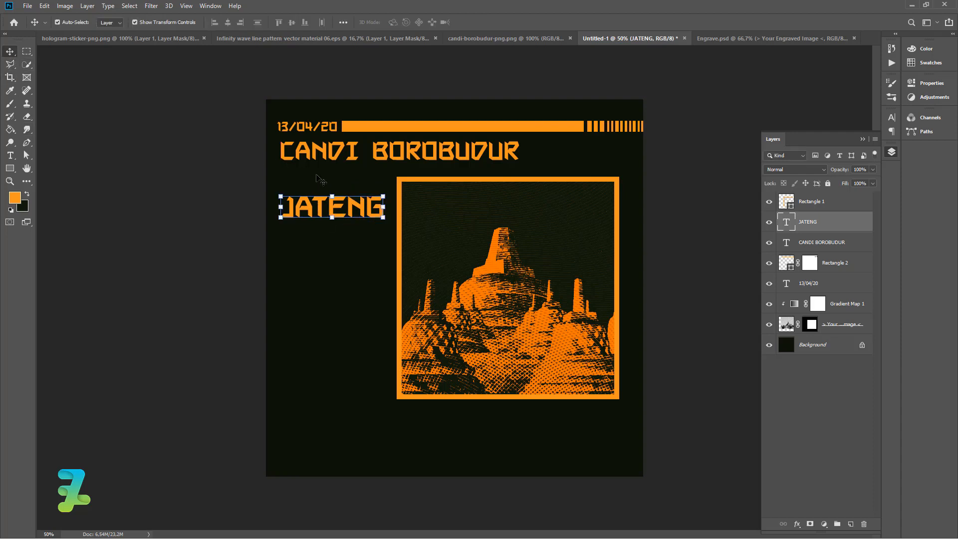
# Duplicate the JATENG text repeatedly to stack seven copies down the left side beside the frame.
pyautogui.press('ctrl')
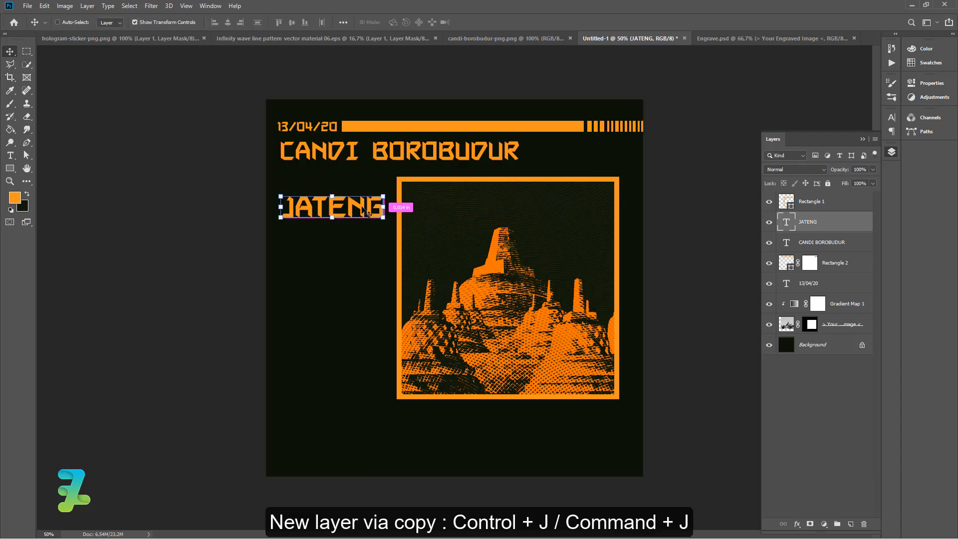
pyautogui.hotkey('ctrl', 'j')
pyautogui.moveTo(344, 200); pyautogui.dragTo(352, 360)
pyautogui.hotkey('ctrl', 'j')
pyautogui.hotkey('ctrl', 'j')
pyautogui.hotkey('ctrl', 'j')
pyautogui.hotkey('ctrl', 'j')
pyautogui.hotkey('ctrl', 'j')
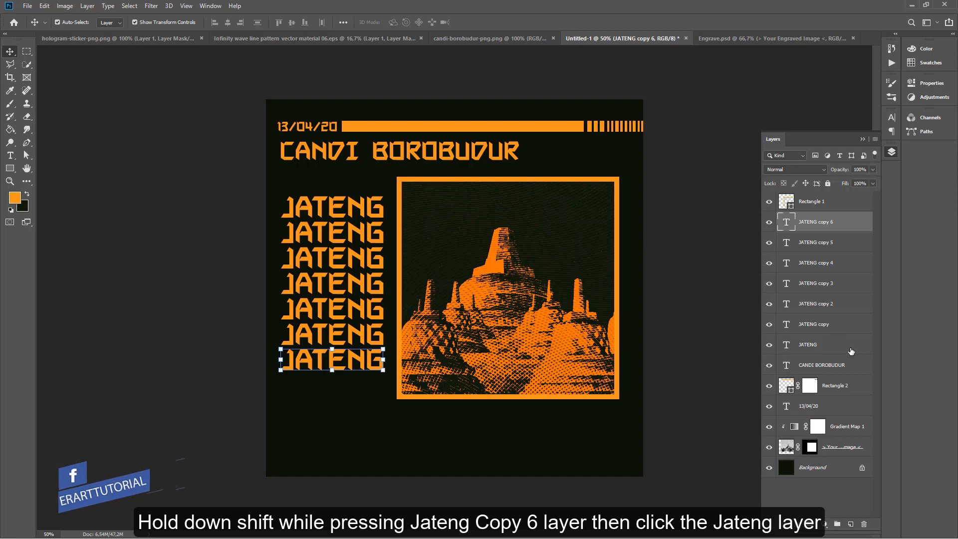
# Convert all seven JATENG layers into one smart object and align it within the canvas.
pyautogui.keyDown('shift'); pyautogui.click(858, 347); pyautogui.keyUp('shift')
pyautogui.rightClick(849, 347)
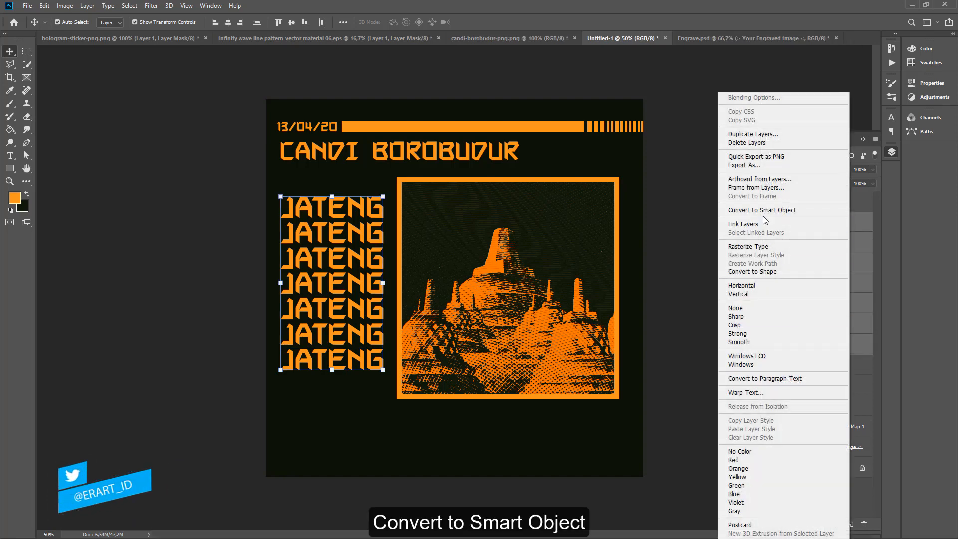
pyautogui.click(762, 209)
pyautogui.hotkey('ctrl', 'a')
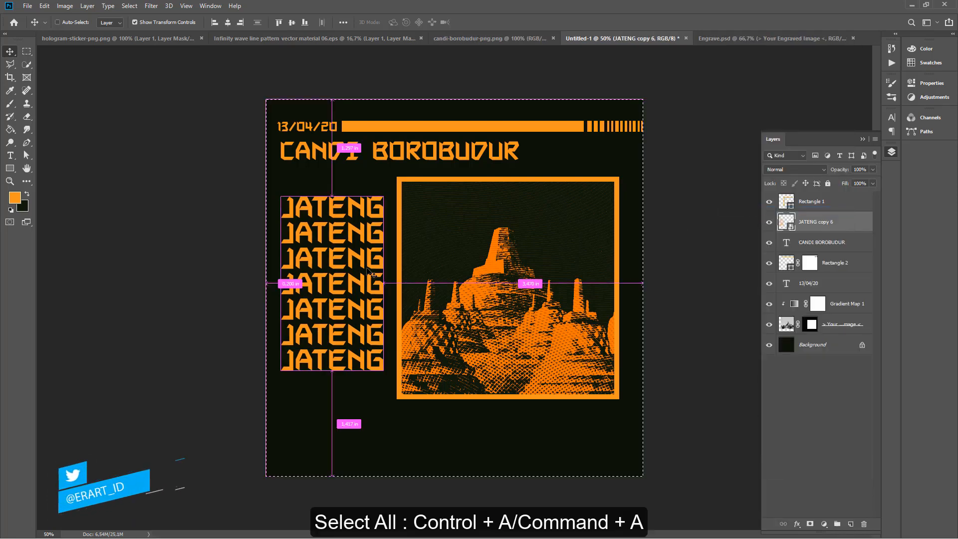
pyautogui.click(292, 23)
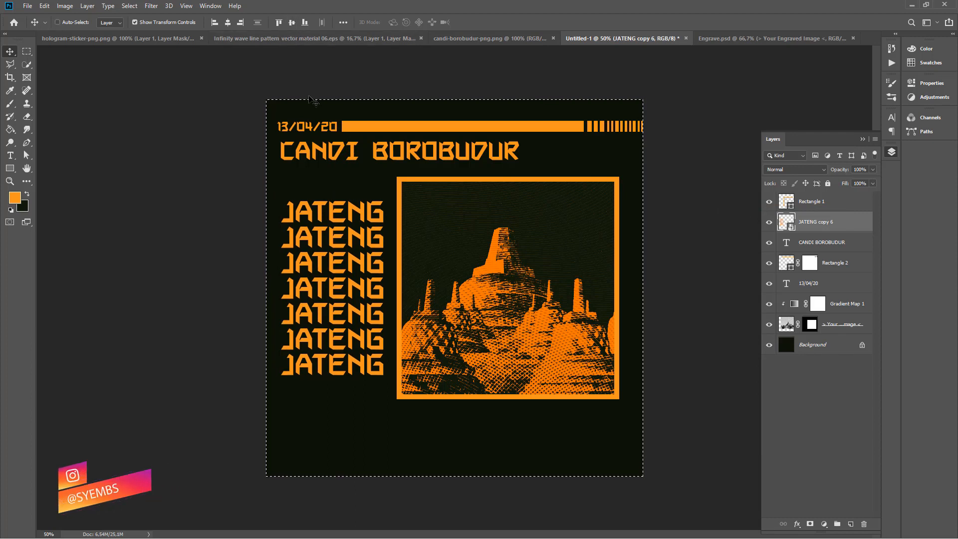
pyautogui.hotkey('ctrl', 'd')
# Apply a Wave distortion to the JATENG stack with wavelength max 191 and amplitude max 21.
pyautogui.click(150, 5)
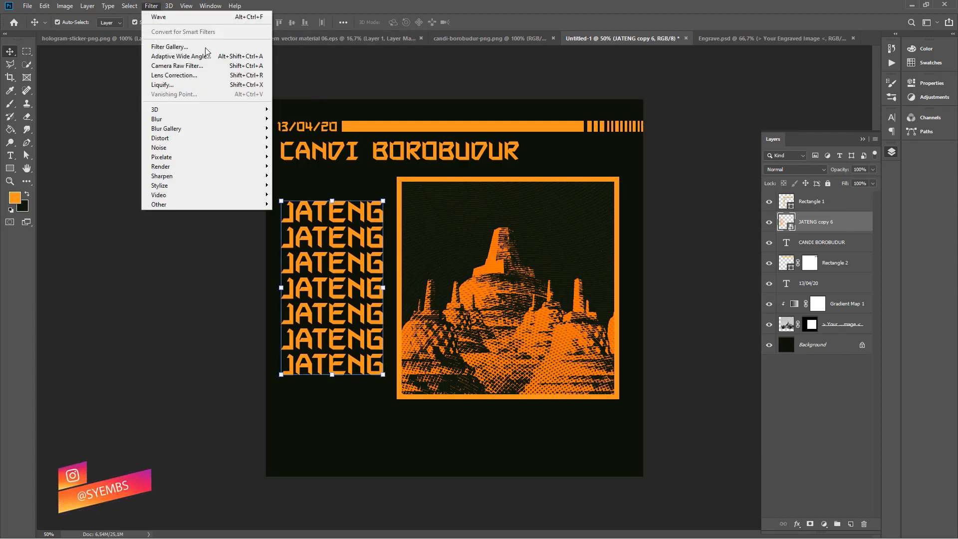
pyautogui.moveTo(210, 138)
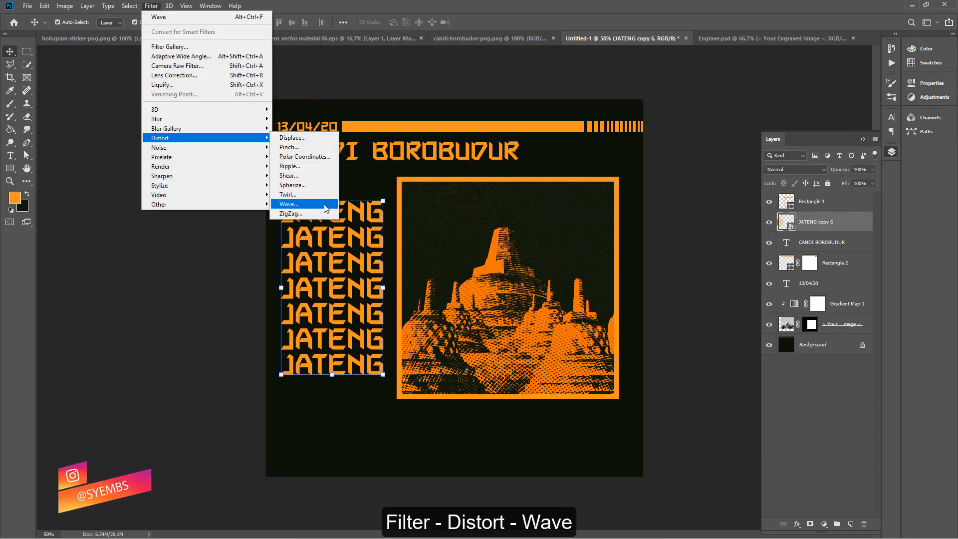
pyautogui.click(289, 204)
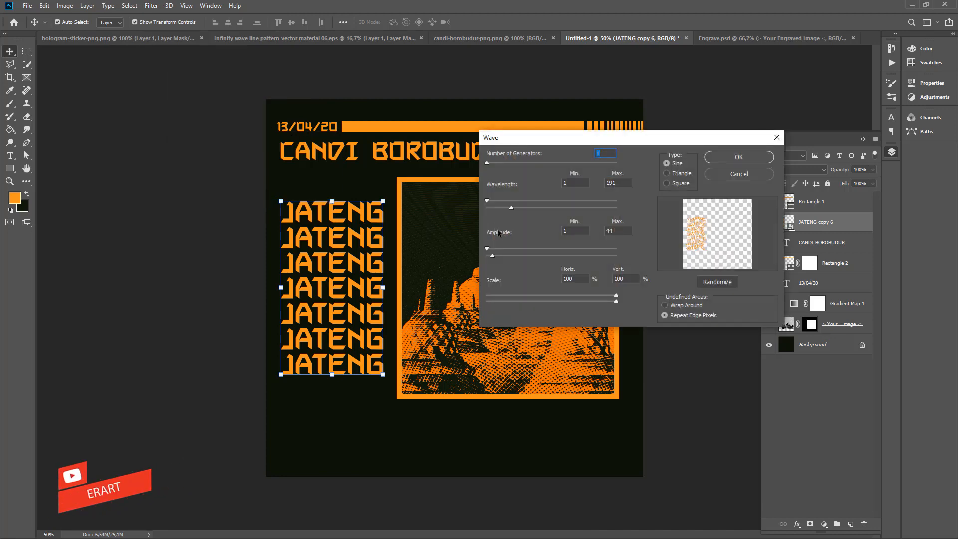
pyautogui.moveTo(487, 248); pyautogui.dragTo(490, 248)
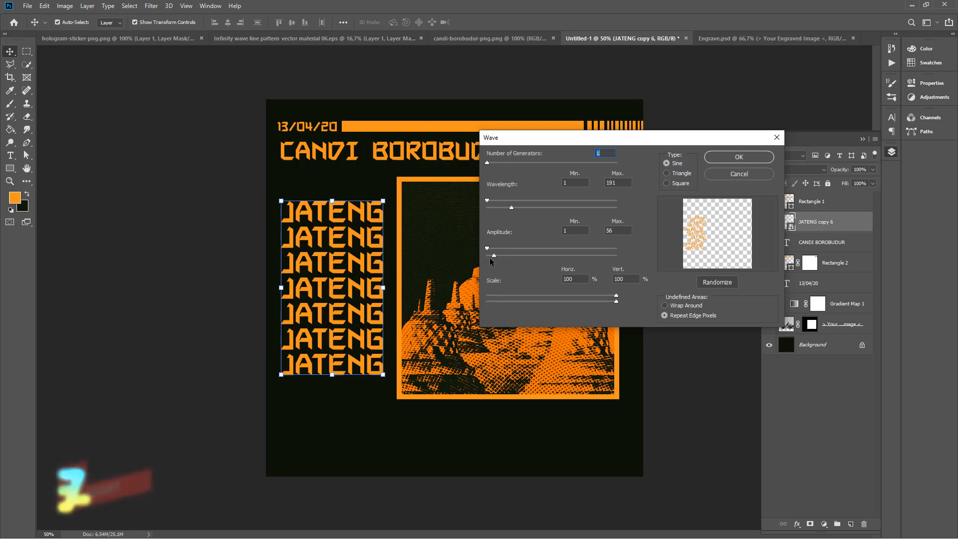
pyautogui.moveTo(495, 253); pyautogui.dragTo(490, 255)
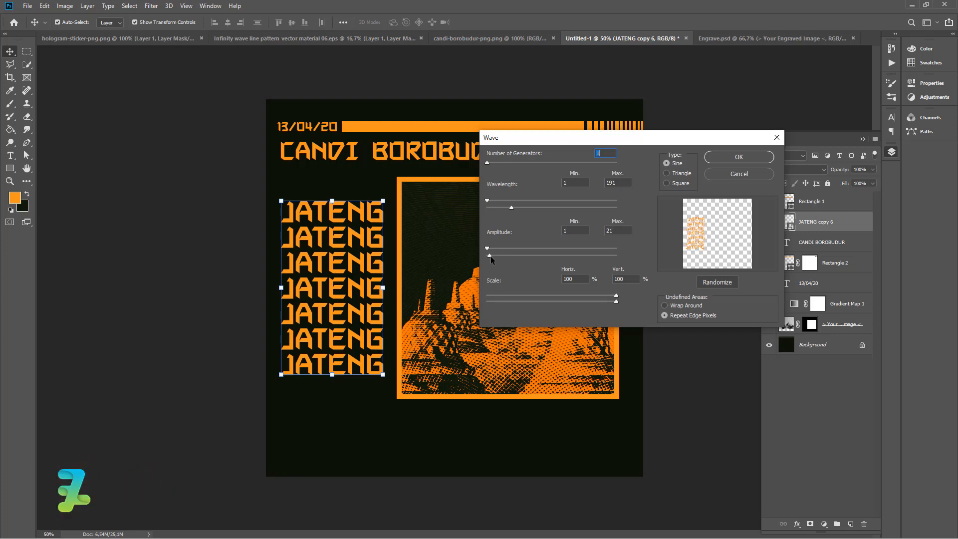
pyautogui.click(758, 157)
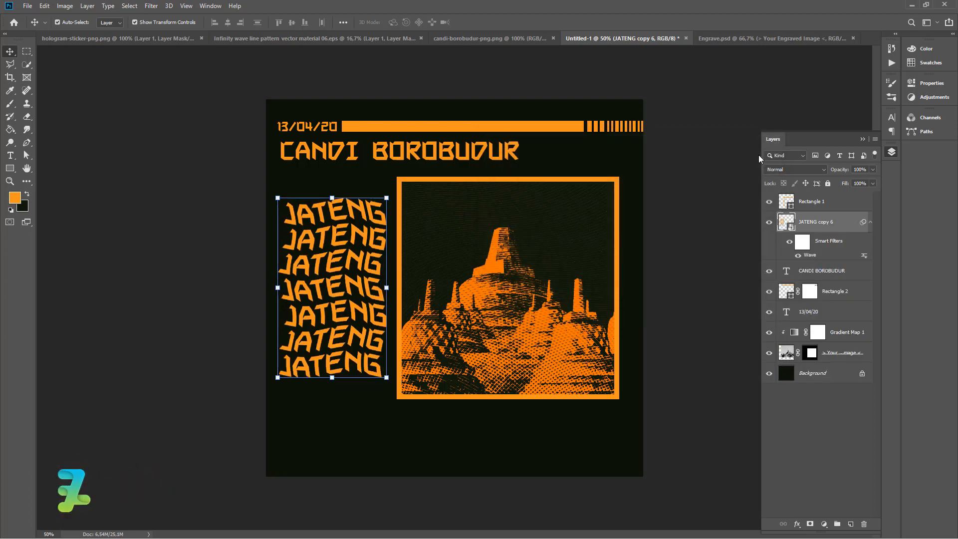
pyautogui.click(239, 322)
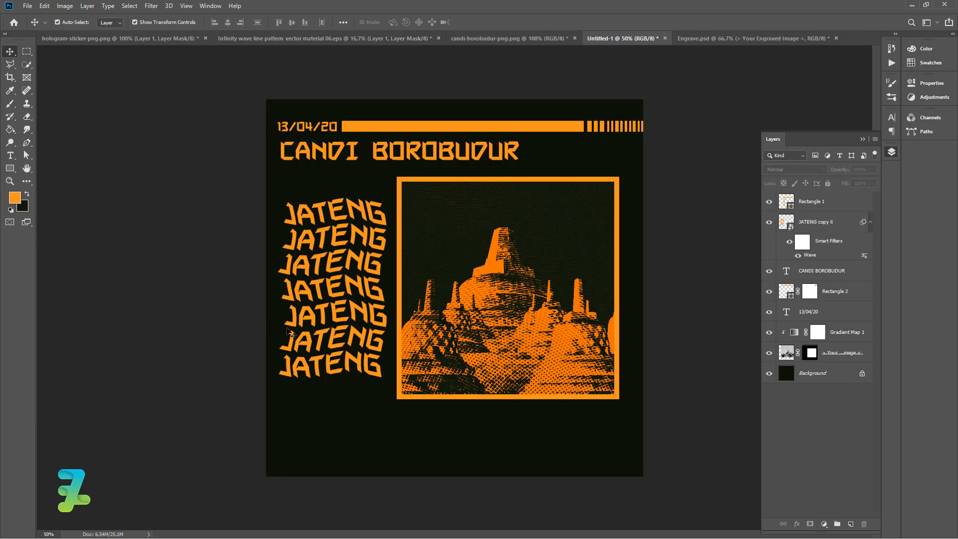
# Add the caption TEMPAT WISATA DAN BERSEJARAH below the framed image.
pyautogui.press('t')
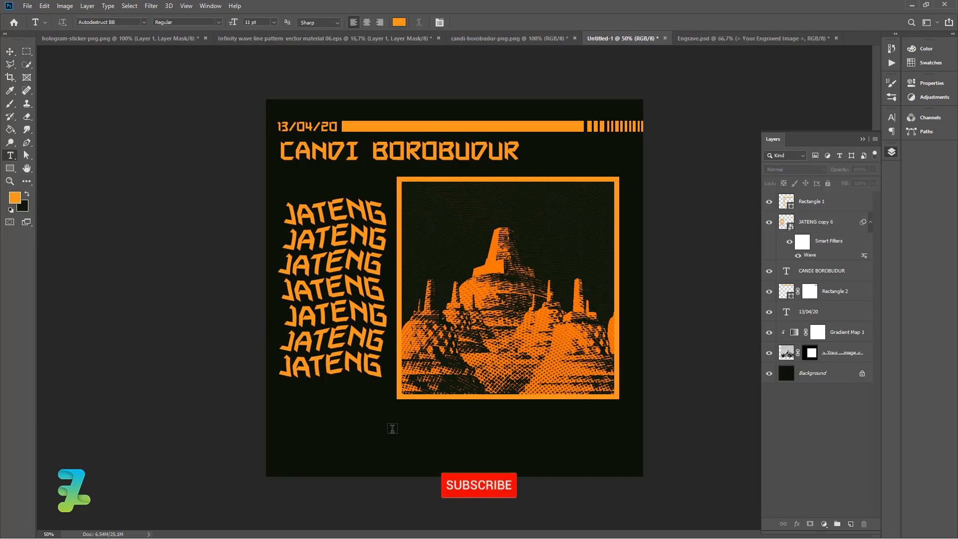
pyautogui.click(392, 428)
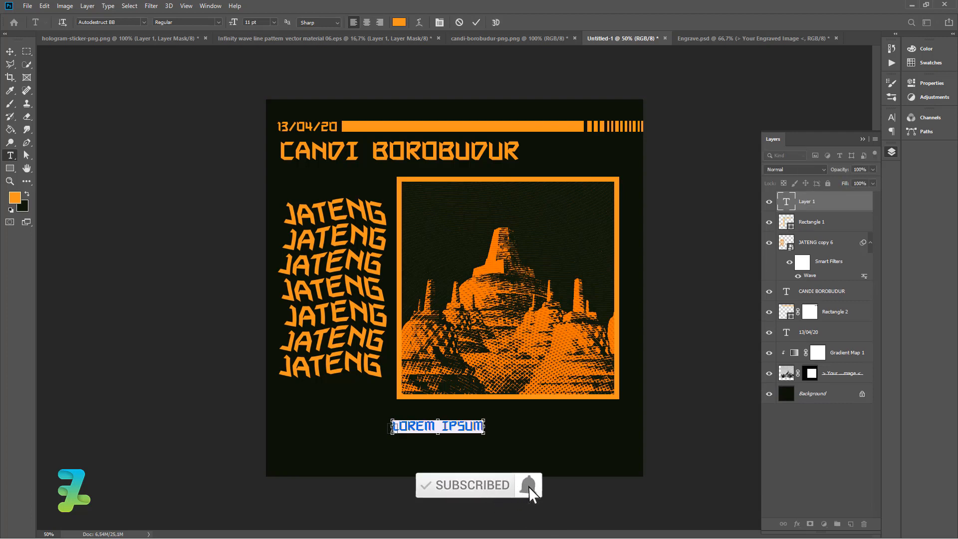
pyautogui.doubleClick(447, 428)
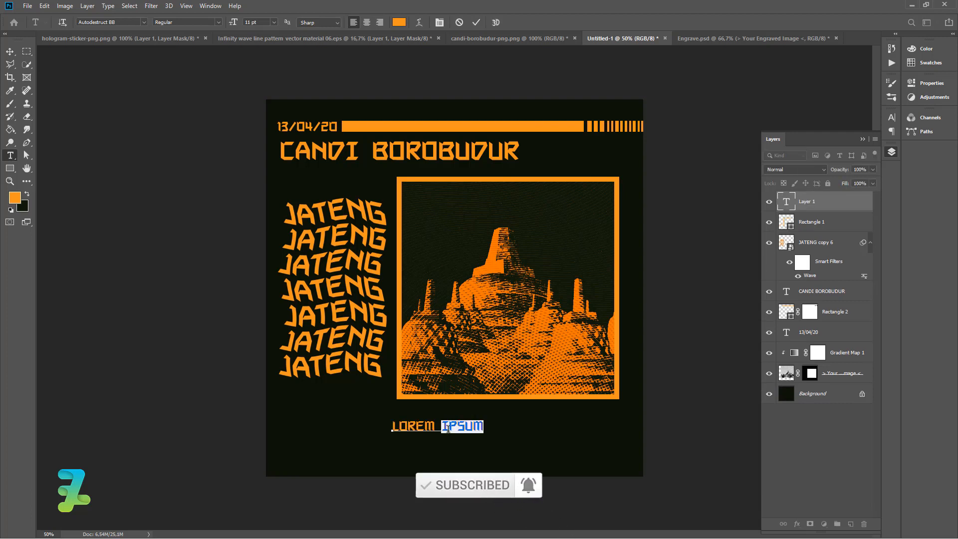
pyautogui.hotkey('ctrl', 'a')
pyautogui.press('BackSpace')
pyautogui.write('TE')
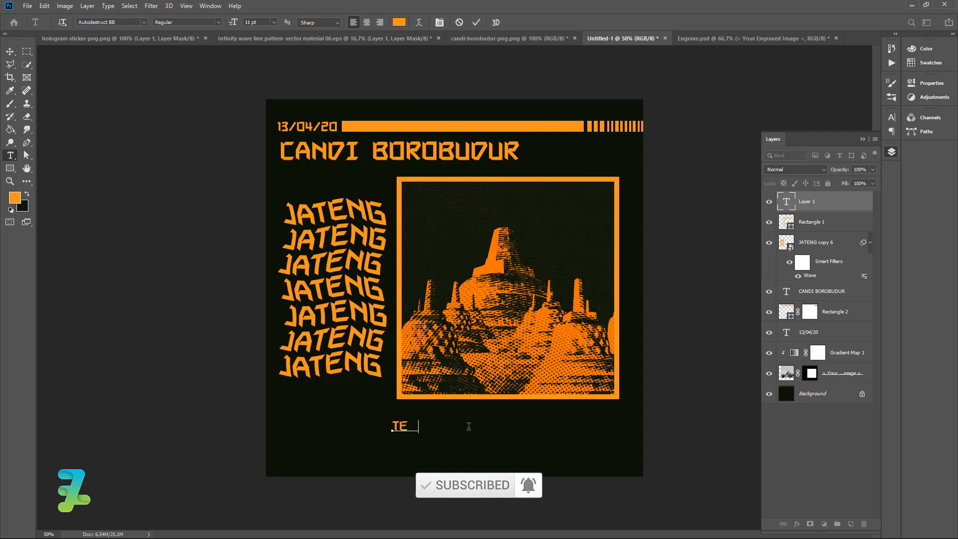
pyautogui.write('MPAT WISATA DAN BERSE')
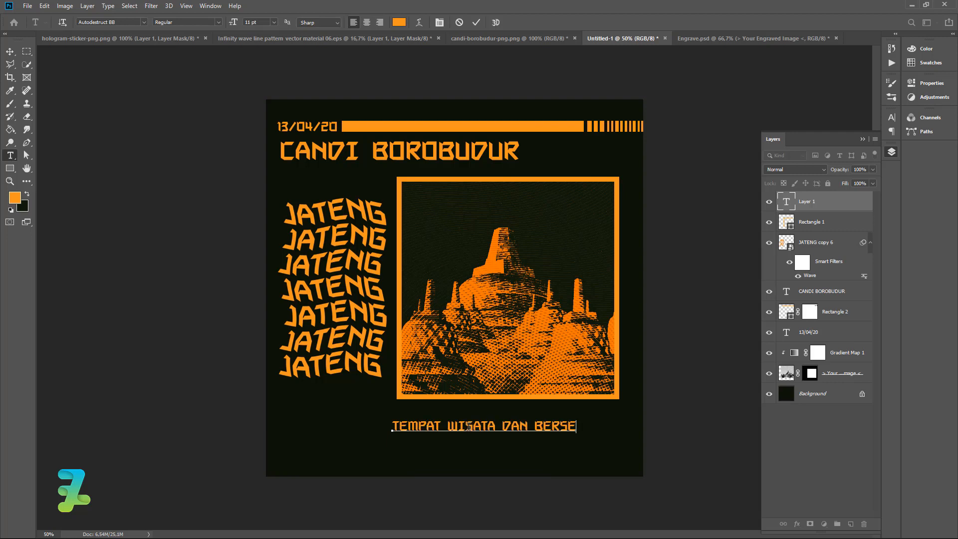
pyautogui.write('JAR')
# Move the caption up and shrink it to fit beneath the frame's lower right edge.
pyautogui.click(9, 52)
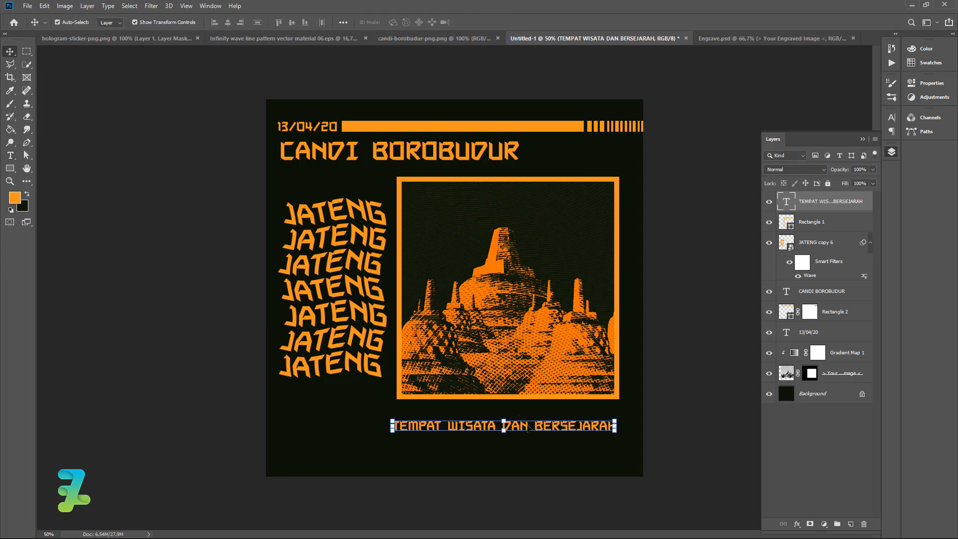
pyautogui.moveTo(527, 426)
pyautogui.mouseDown()
pyautogui.moveTo(531, 405)
pyautogui.moveTo(532, 413)
pyautogui.mouseUp()
pyautogui.hotkey('ctrl', 't')
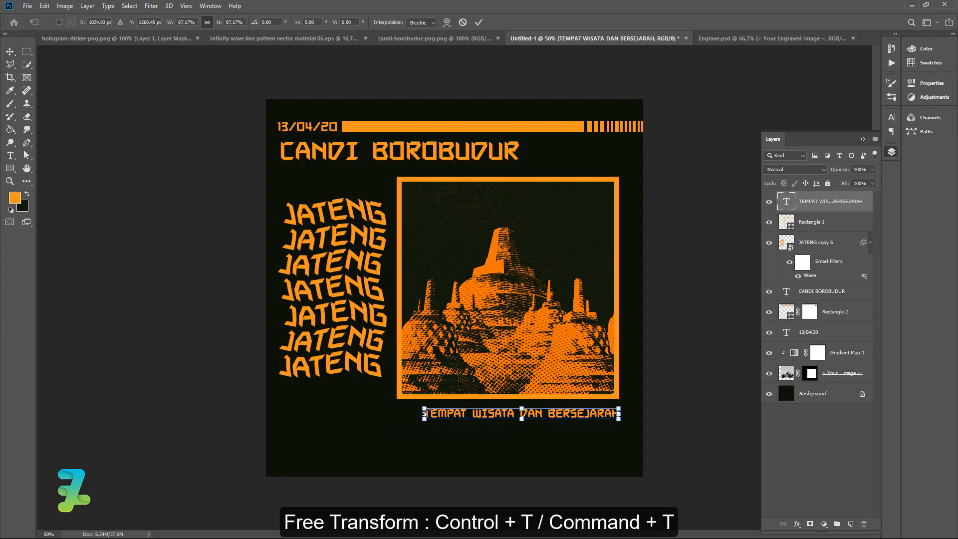
pyautogui.moveTo(395, 420); pyautogui.dragTo(485, 411)
pyautogui.click(9, 52)
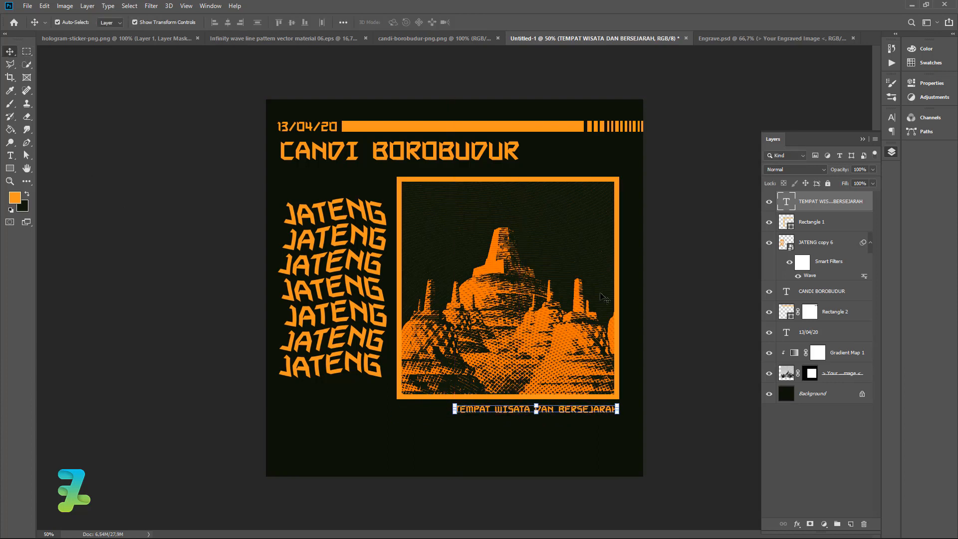
# Duplicate the caption and nudge the copy so it sits directly beneath the original line.
pyautogui.hotkey('ctrl', 'j')
pyautogui.moveTo(570, 410); pyautogui.dragTo(574, 420)
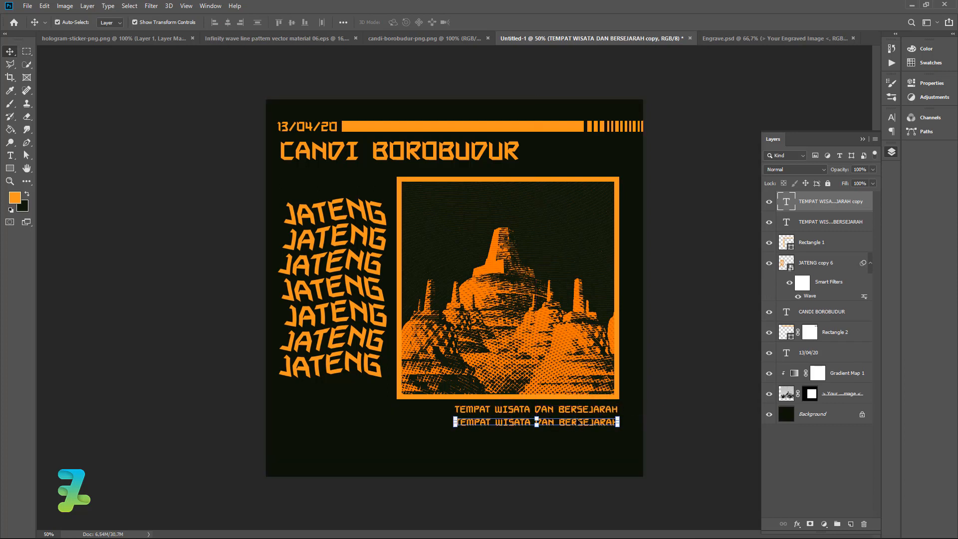
pyautogui.press('Up')
pyautogui.press('Up')
pyautogui.press('Up')
pyautogui.press('Up')
pyautogui.press('Up')
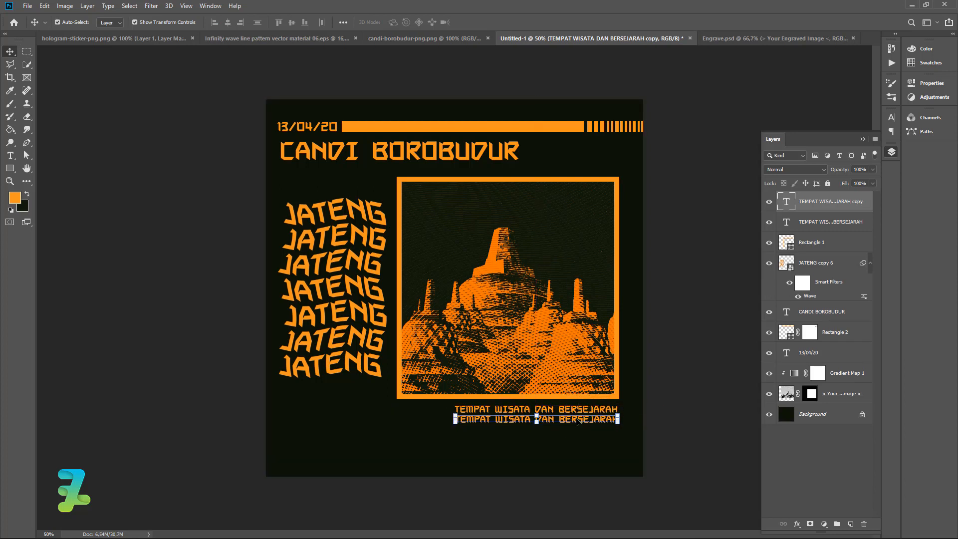
# Duplicate the caption repeatedly to stack seven TEMPAT WISATA DAN BERSEJARAH lines toward the canvas bottom.
pyautogui.hotkey('ctrl', 'j')
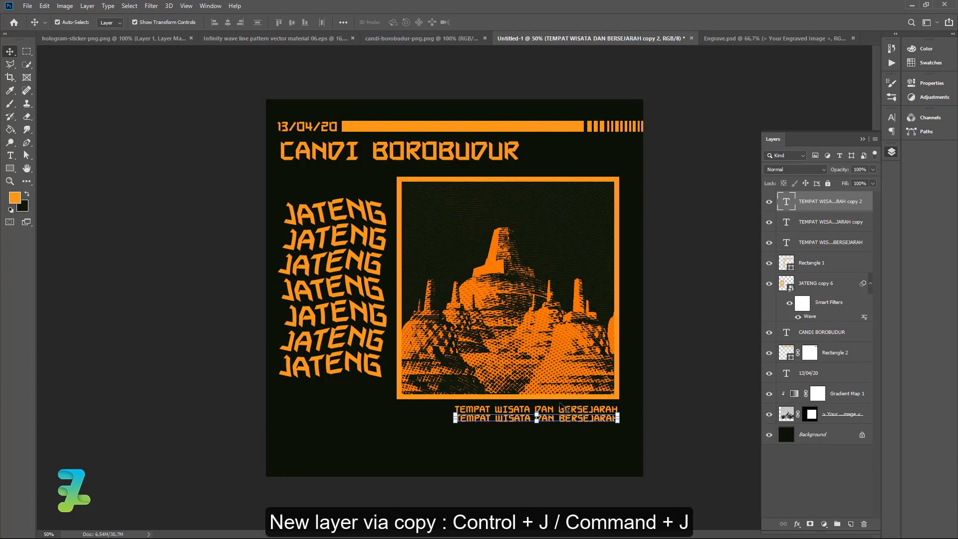
pyautogui.moveTo(564, 424); pyautogui.dragTo(563, 435)
pyautogui.moveTo(563, 434); pyautogui.dragTo(604, 465)
pyautogui.hotkey('ctrl', 'j')
pyautogui.hotkey('ctrl', 'j')
pyautogui.hotkey('ctrl', 'j')
pyautogui.hotkey('ctrl', 'j')
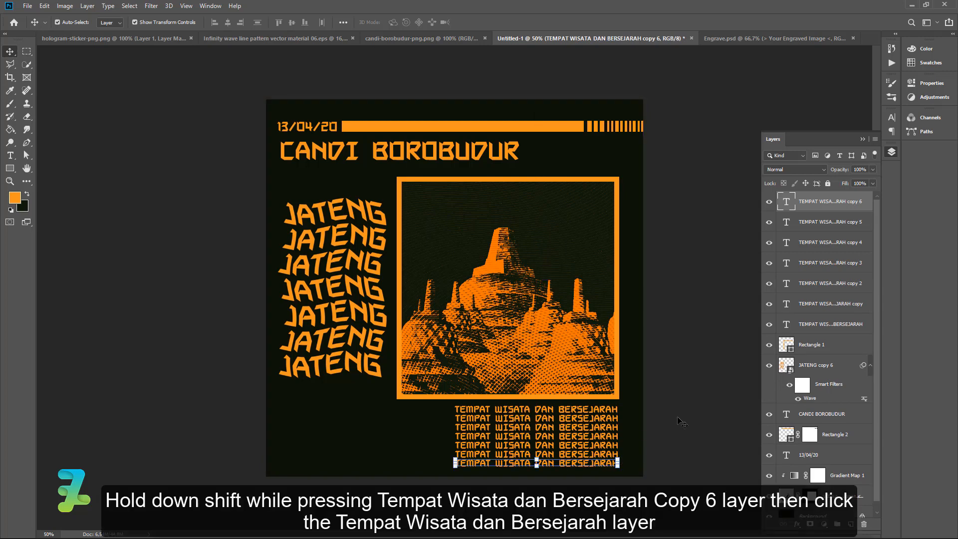
# Select all seven caption layers and convert them into one smart object.
pyautogui.keyDown('shift'); pyautogui.click(828, 324); pyautogui.keyUp('shift')
pyautogui.rightClick(828, 325)
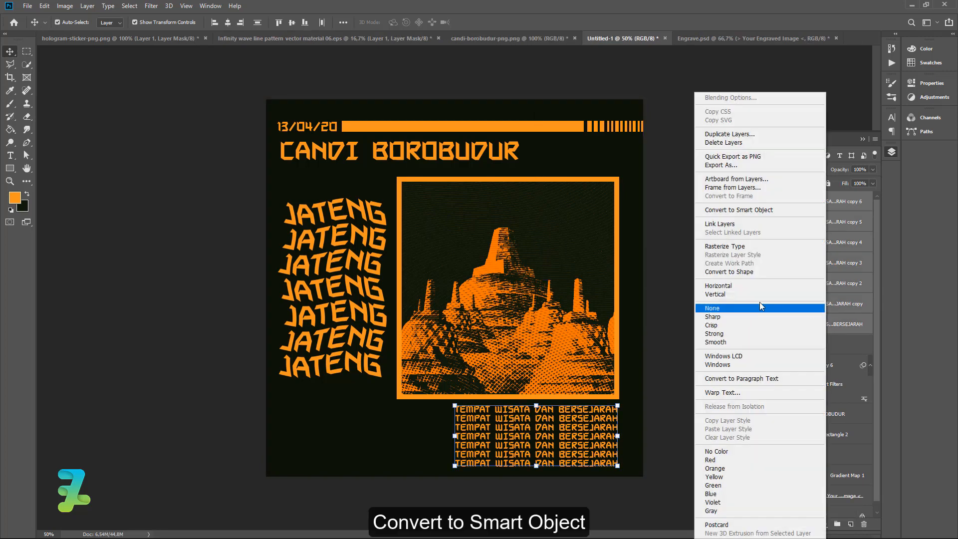
pyautogui.click(726, 212)
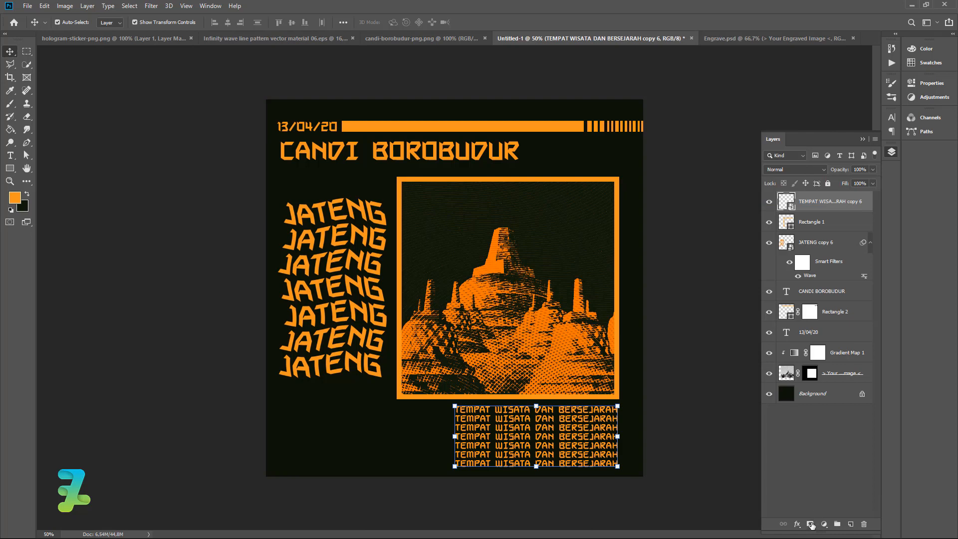
# Add a layer mask to the caption stack and draw a white-to-black gradient upward to fade the lower lines.
pyautogui.click(810, 523)
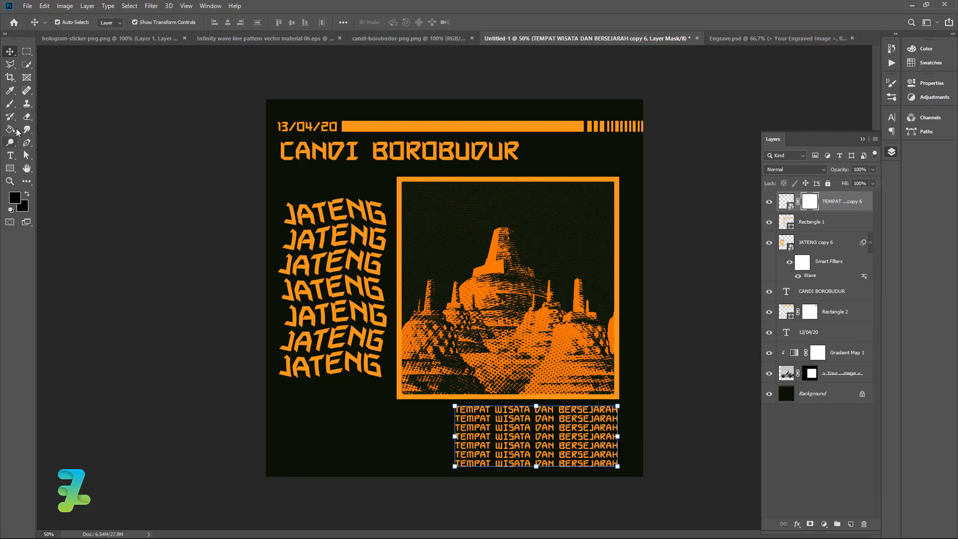
pyautogui.click(10, 129)
pyautogui.click(34, 130)
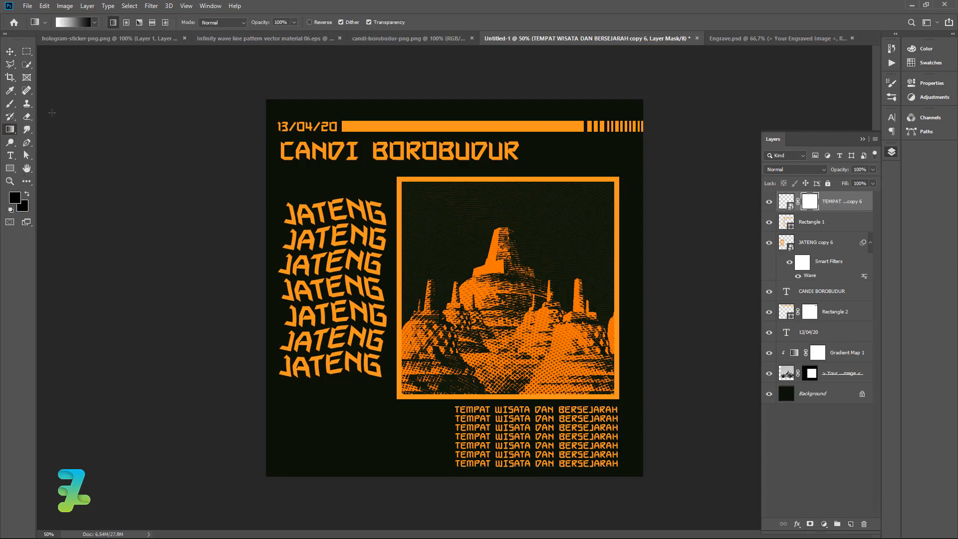
pyautogui.click(80, 23)
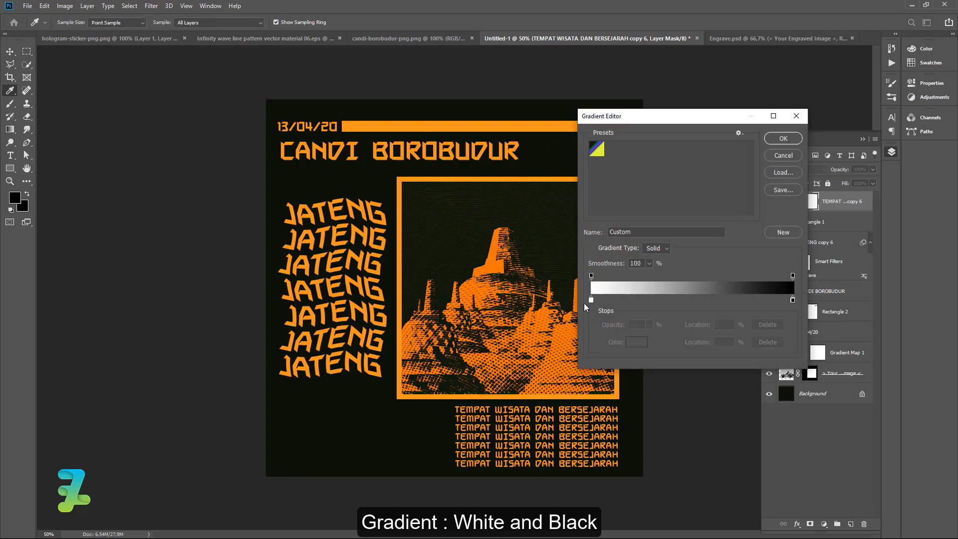
pyautogui.click(783, 138)
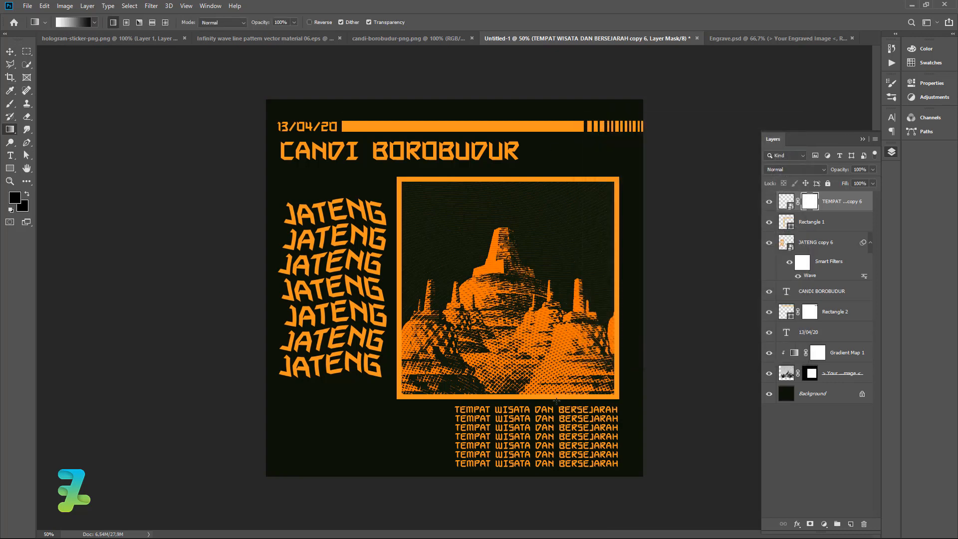
pyautogui.moveTo(554, 471); pyautogui.dragTo(536, 452)
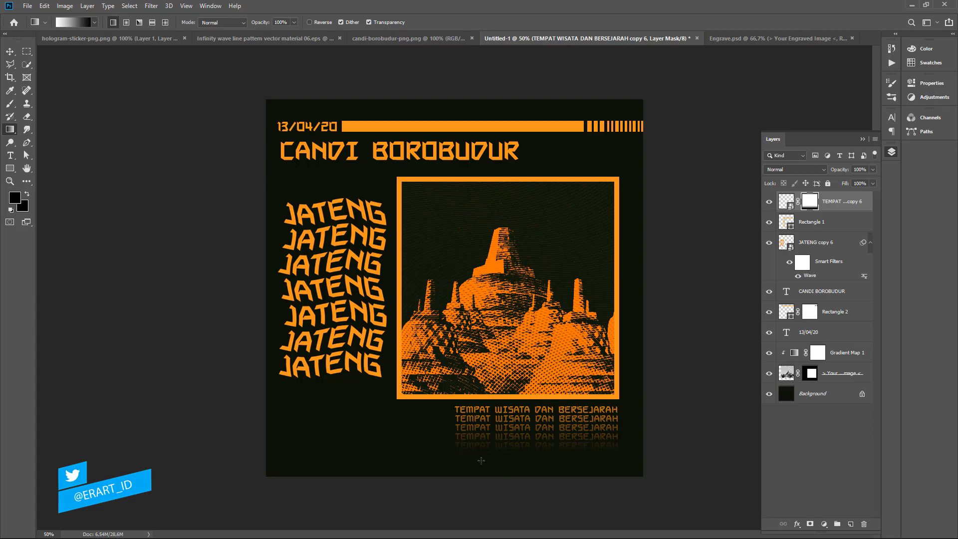
# Bring the wave line pattern layer into the poster and place it just above the background.
pyautogui.press('v')
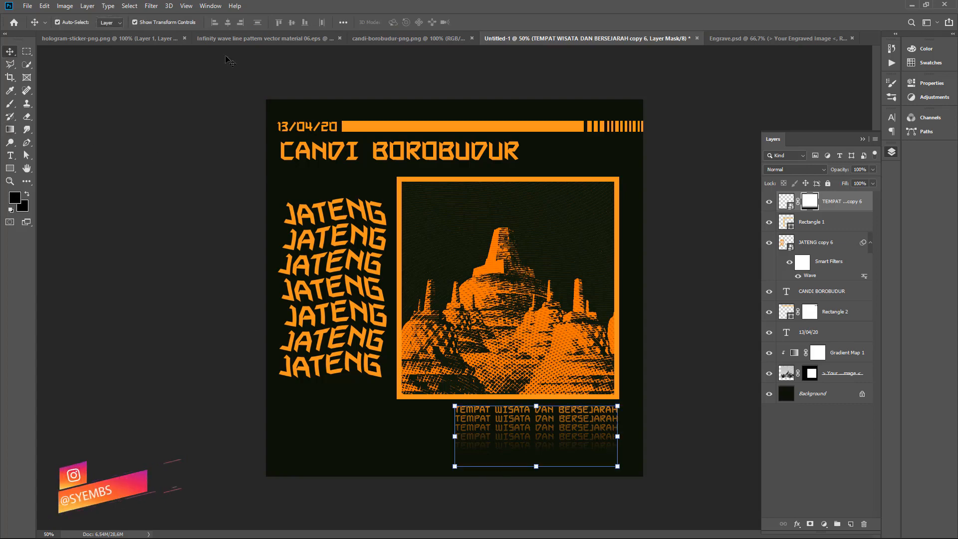
pyautogui.click(228, 38)
pyautogui.rightClick(233, 39)
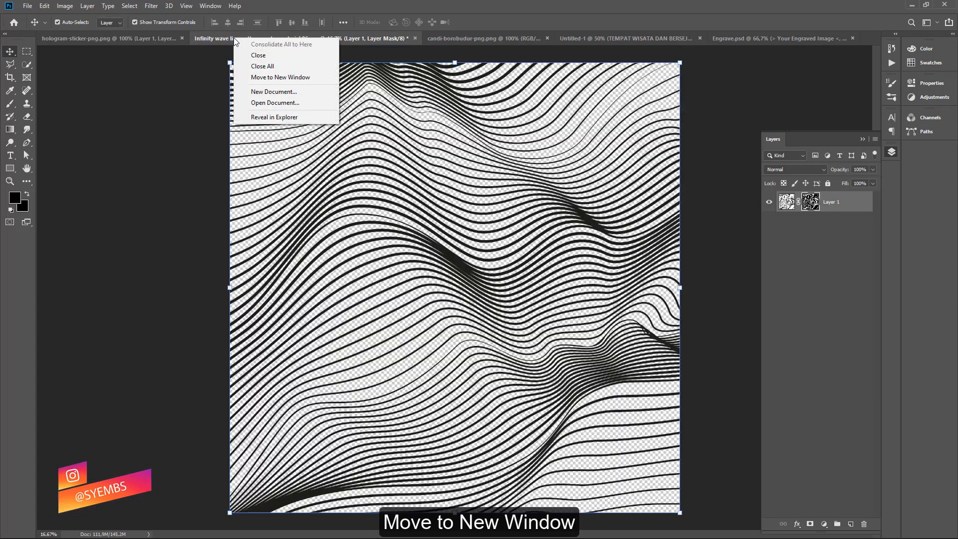
pyautogui.click(254, 78)
pyautogui.moveTo(782, 197); pyautogui.dragTo(595, 178)
pyautogui.moveTo(417, 41); pyautogui.dragTo(773, 40)
pyautogui.click(362, 39)
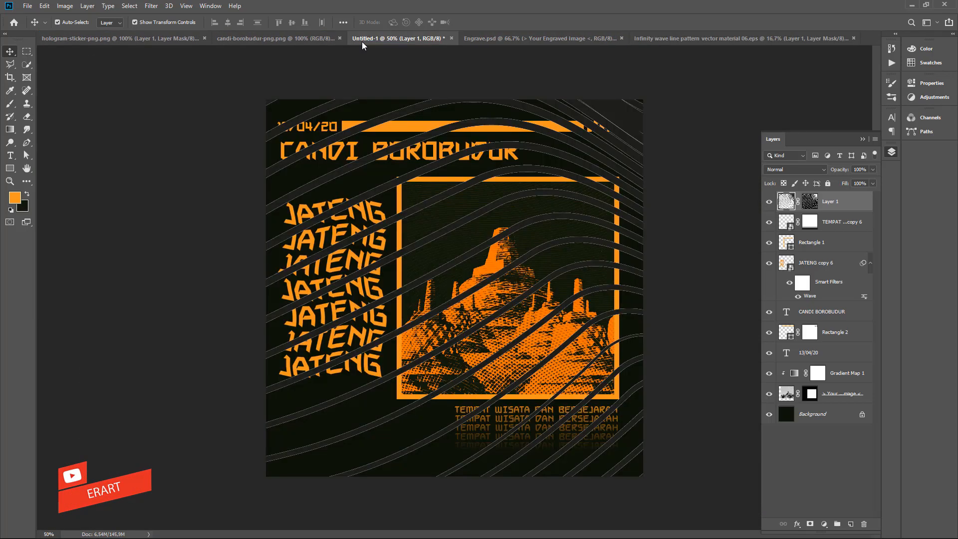
pyautogui.moveTo(785, 202); pyautogui.dragTo(786, 404)
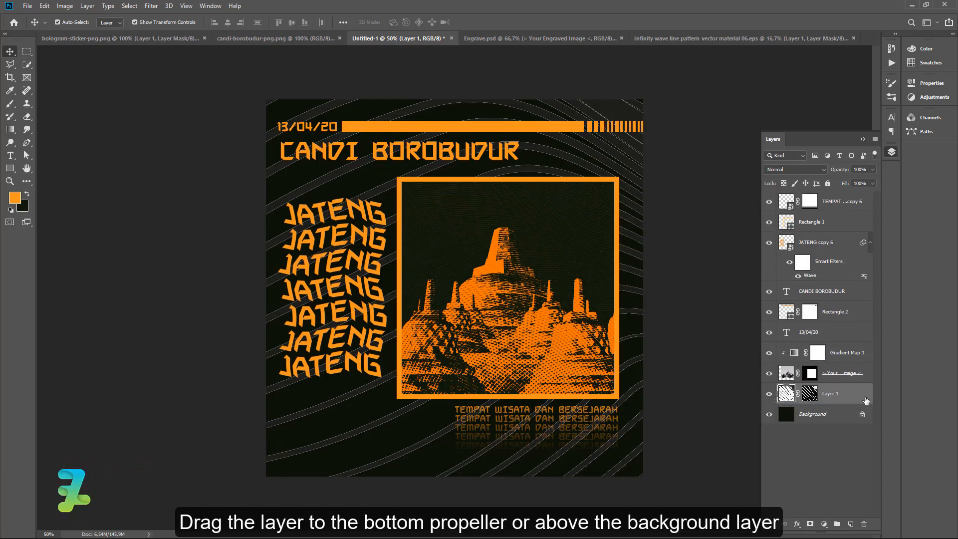
# Apply an orange Color Overlay layer style to the wave pattern layer.
pyautogui.doubleClick(865, 401)
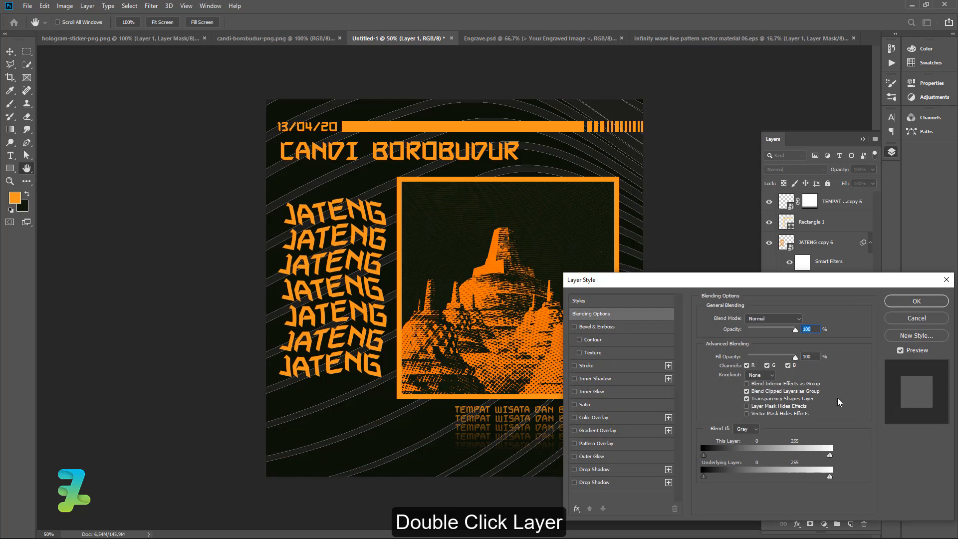
pyautogui.click(574, 417)
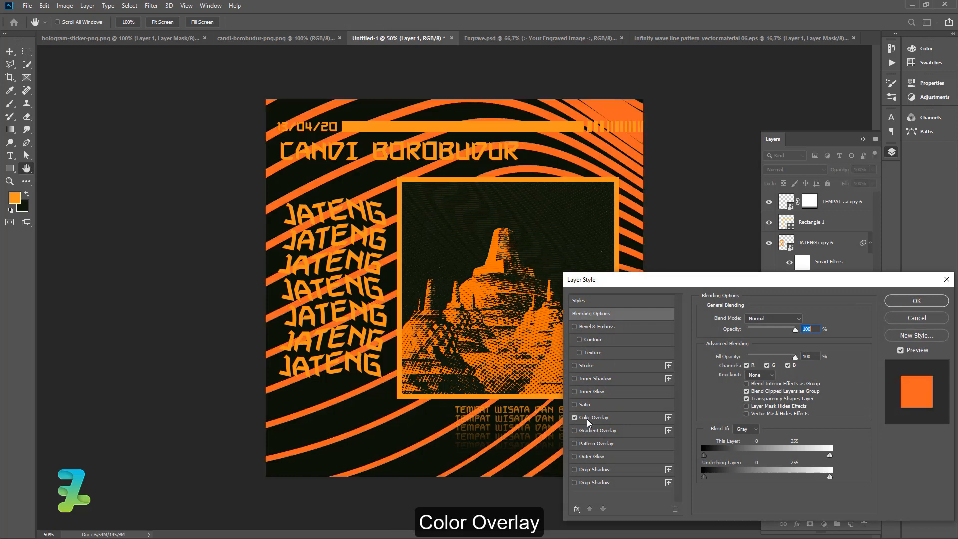
pyautogui.click(587, 419)
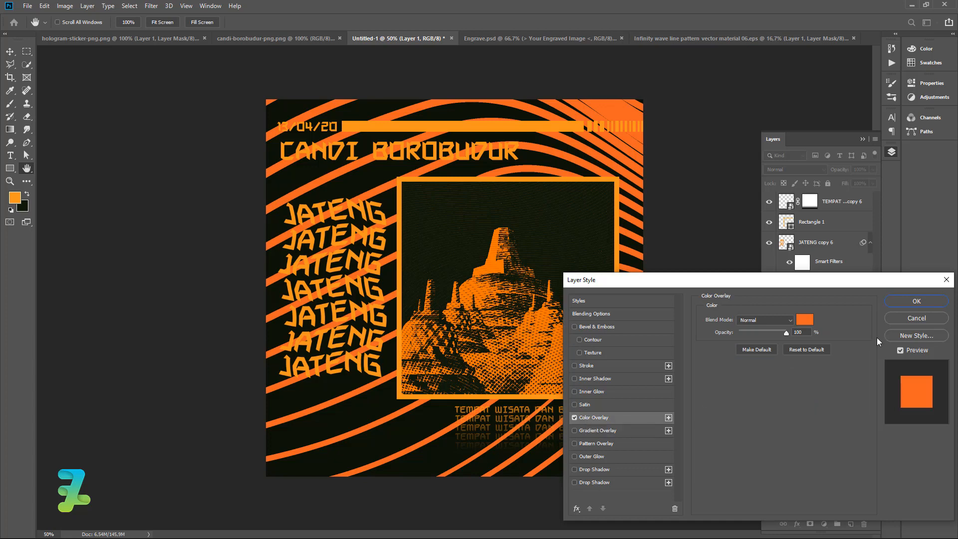
pyautogui.click(917, 301)
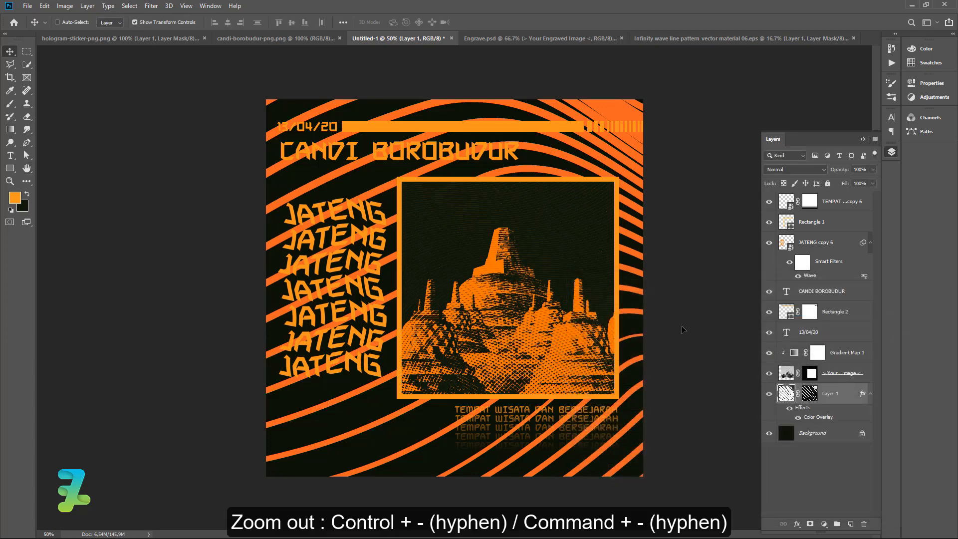
# Scale the wave pattern up so it covers the whole canvas and apply the transform.
pyautogui.hotkey('ctrl', '-')
pyautogui.hotkey('ctrl', '-')
pyautogui.hotkey('ctrl', '-')
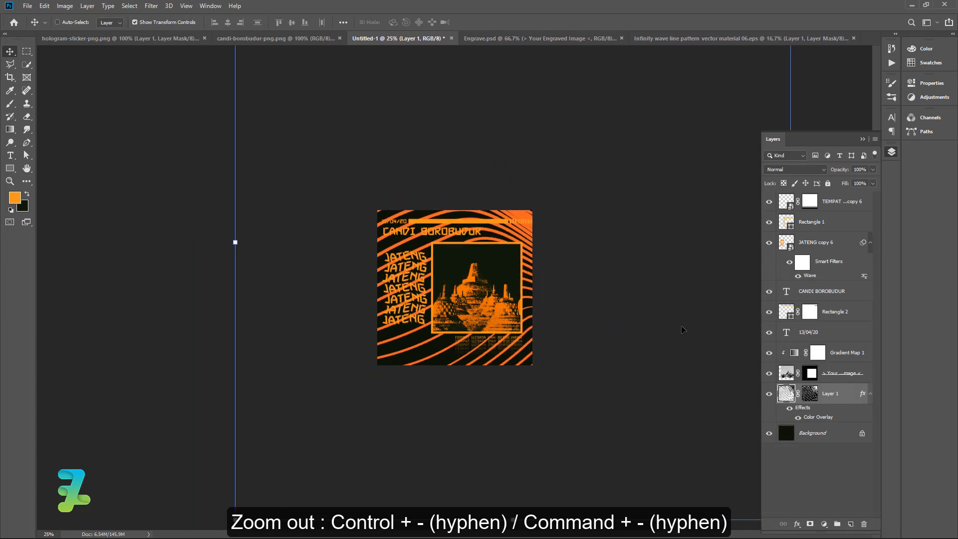
pyautogui.moveTo(275, 475); pyautogui.dragTo(508, 244)
pyautogui.moveTo(584, 184); pyautogui.dragTo(422, 337)
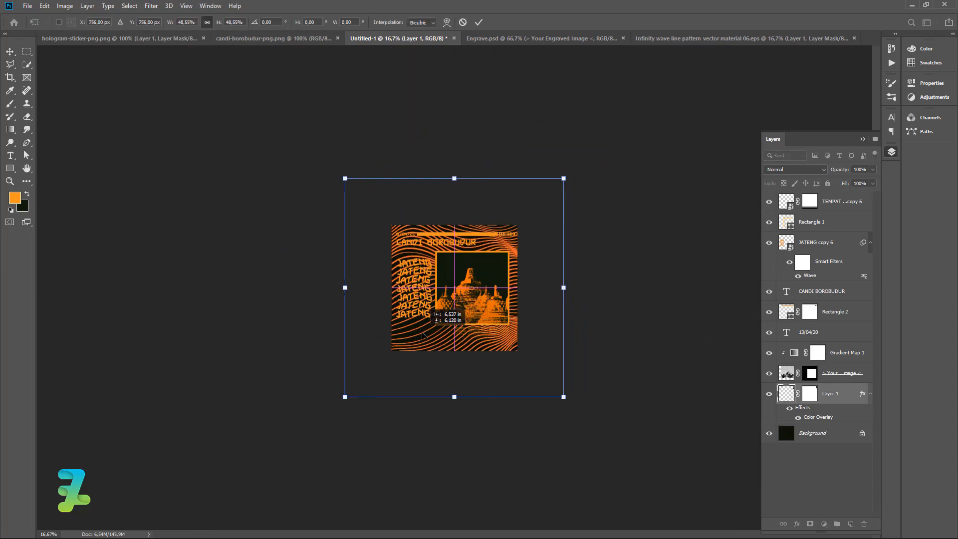
pyautogui.moveTo(340, 400); pyautogui.dragTo(385, 356)
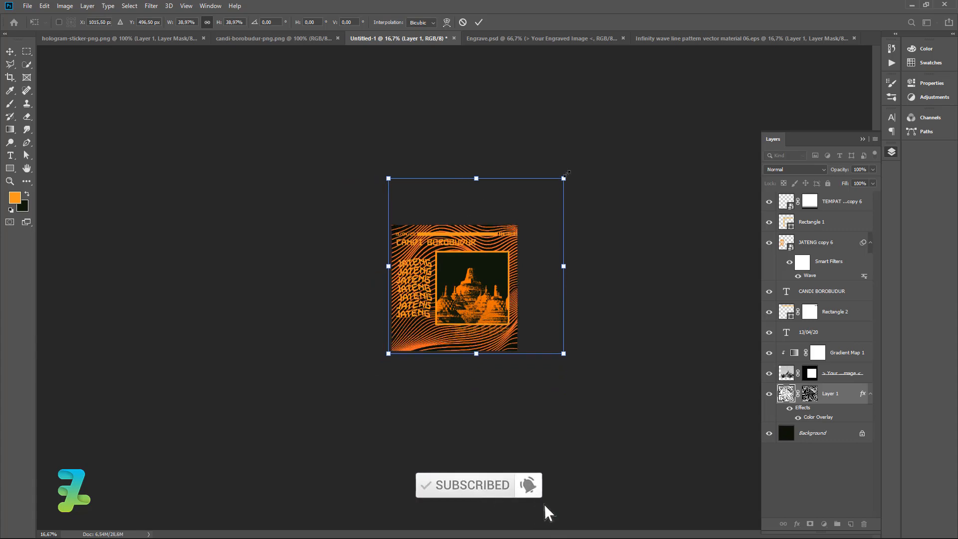
pyautogui.moveTo(563, 178); pyautogui.dragTo(604, 175)
pyautogui.moveTo(532, 239); pyautogui.dragTo(510, 255)
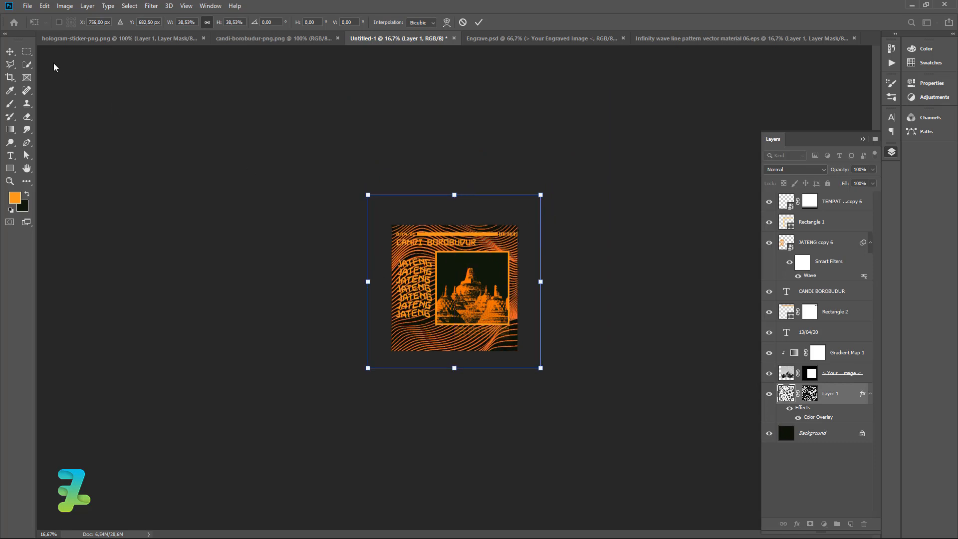
pyautogui.click(10, 52)
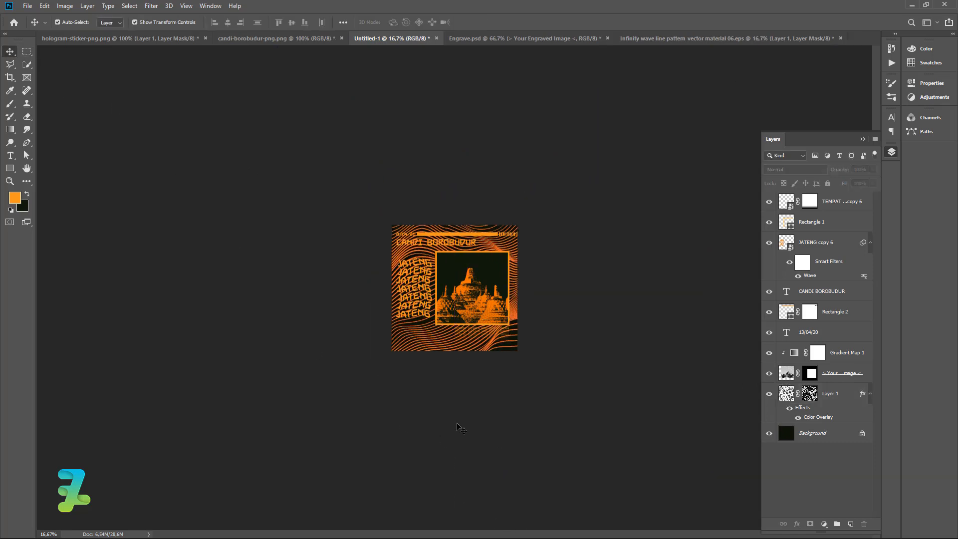
# Lower the wave pattern layer's opacity to 20%.
pyautogui.hotkey('ctrl', '+')
pyautogui.hotkey('ctrl', '+')
pyautogui.hotkey('ctrl', '+')
pyautogui.hotkey('ctrl', '+')
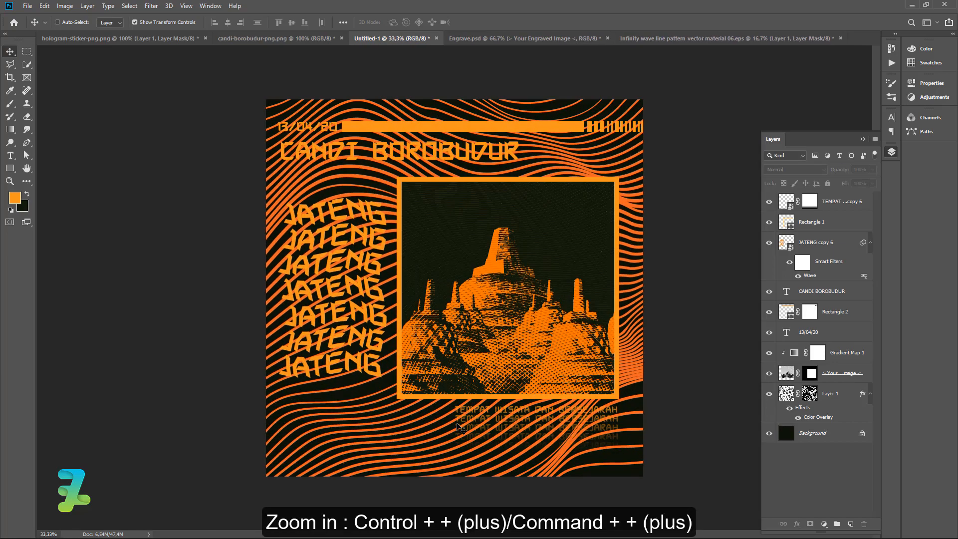
pyautogui.hotkey('ctrl', '-')
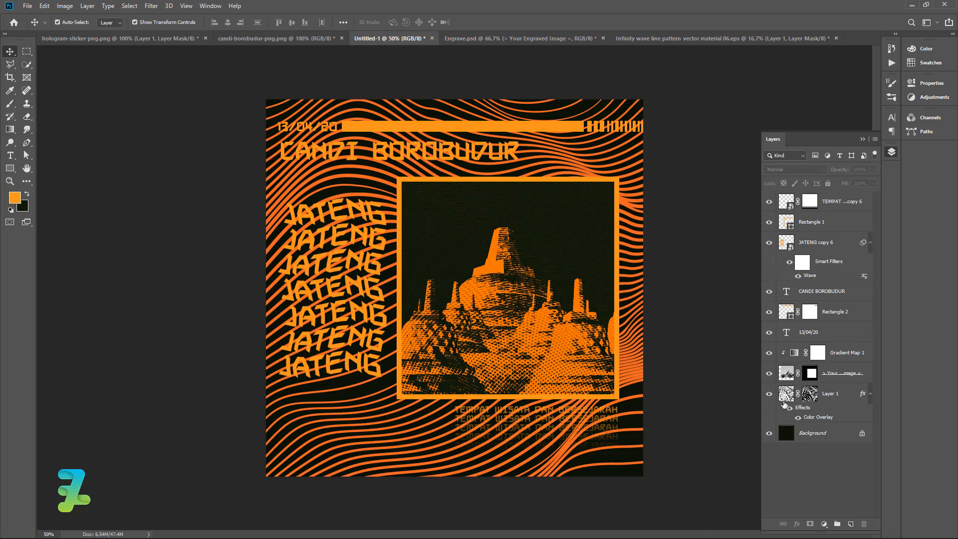
pyautogui.click(783, 402)
pyautogui.click(872, 170)
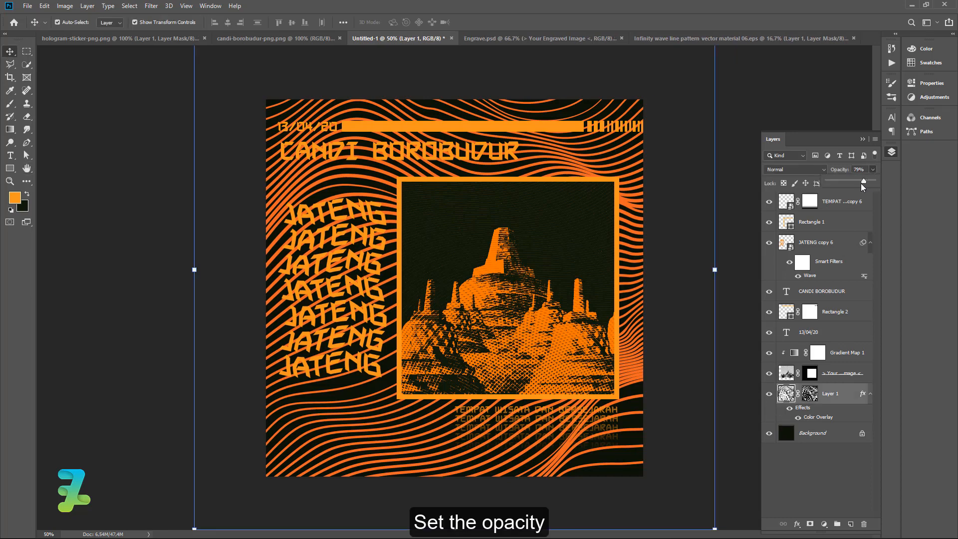
pyautogui.moveTo(863, 187); pyautogui.dragTo(833, 191)
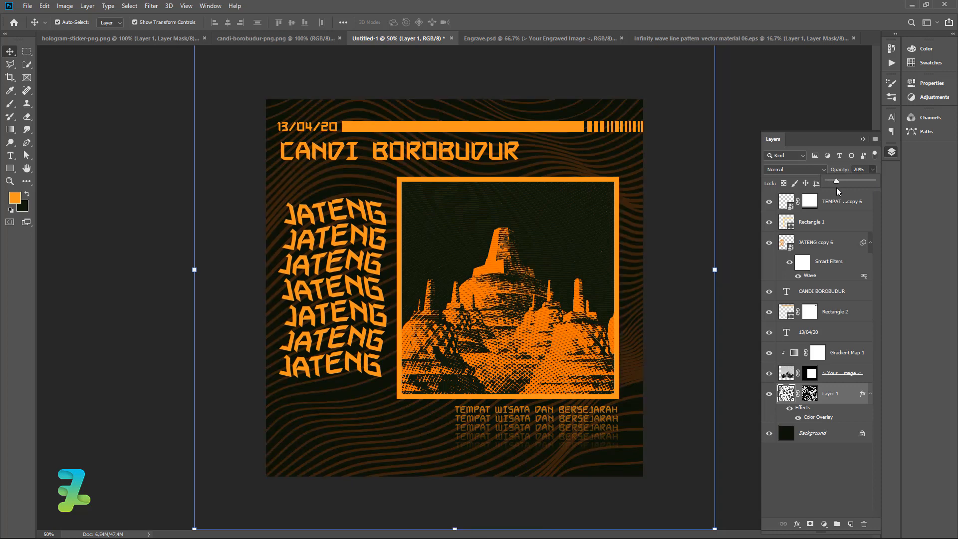
pyautogui.click(102, 266)
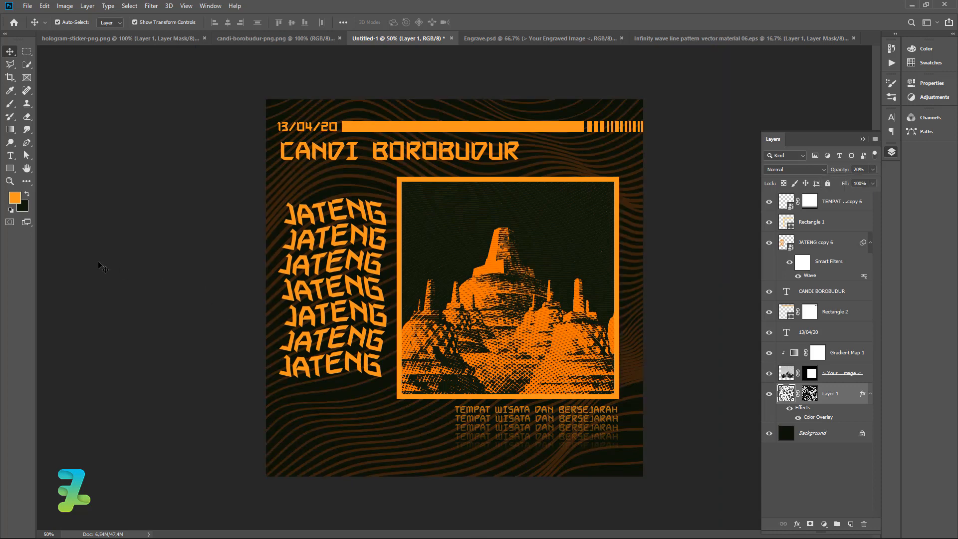
# Open the hologram sticker document in its own window and delete its vector mask.
pyautogui.click(147, 38)
pyautogui.rightClick(147, 38)
pyautogui.click(183, 78)
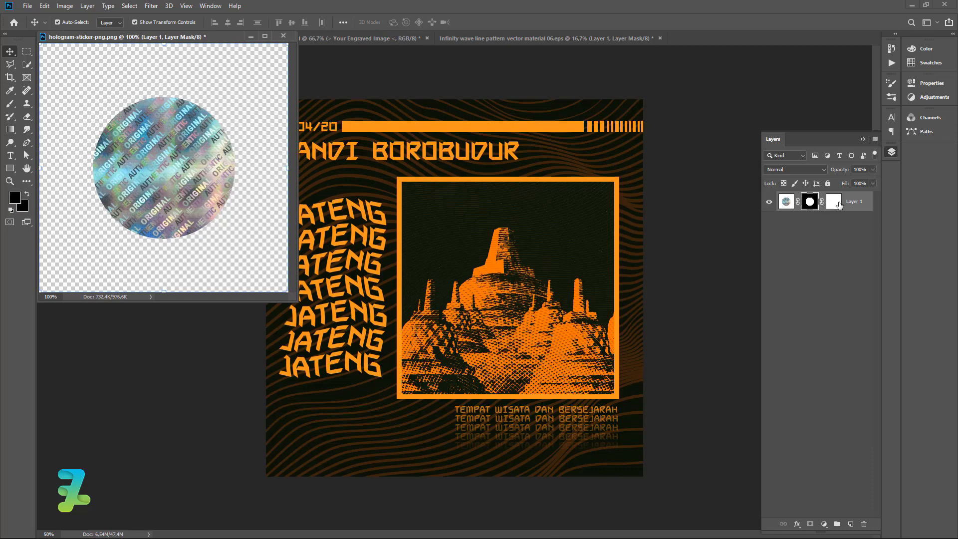
pyautogui.rightClick(839, 205)
pyautogui.click(848, 222)
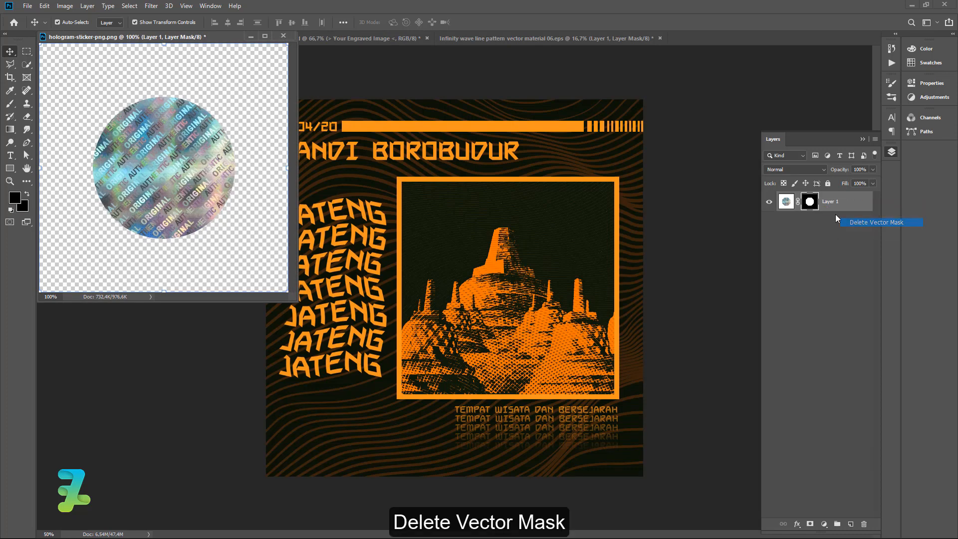
# Drag the hologram sticker layer into the poster and return to the poster document.
pyautogui.moveTo(785, 201); pyautogui.dragTo(307, 405)
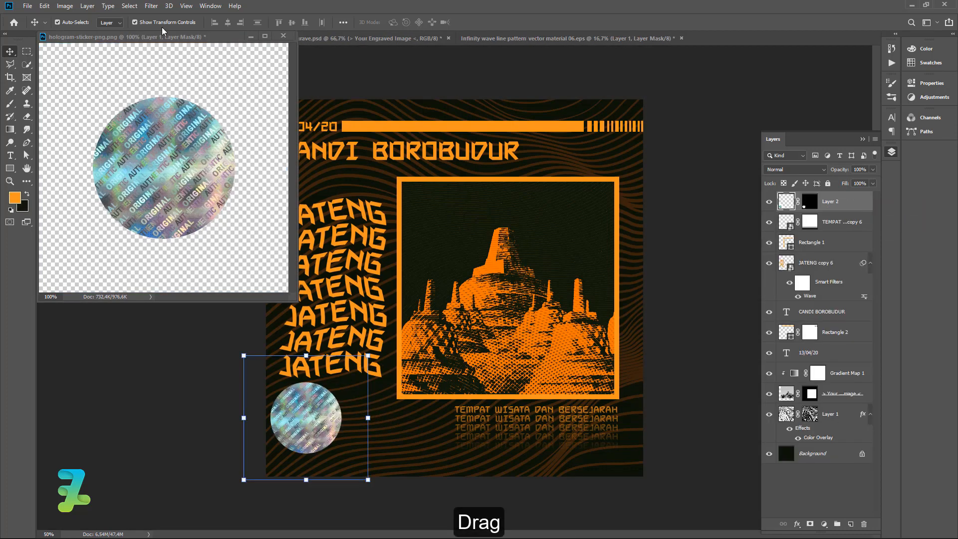
pyautogui.moveTo(162, 30); pyautogui.dragTo(369, 38)
pyautogui.click(200, 39)
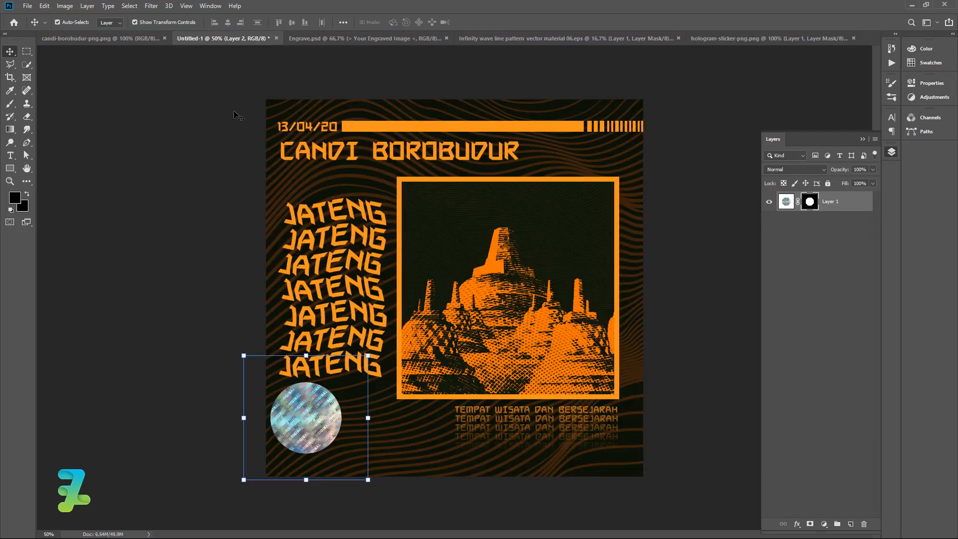
# Position the hologram sticker in the poster's lower left corner.
pyautogui.moveTo(318, 422); pyautogui.dragTo(340, 431)
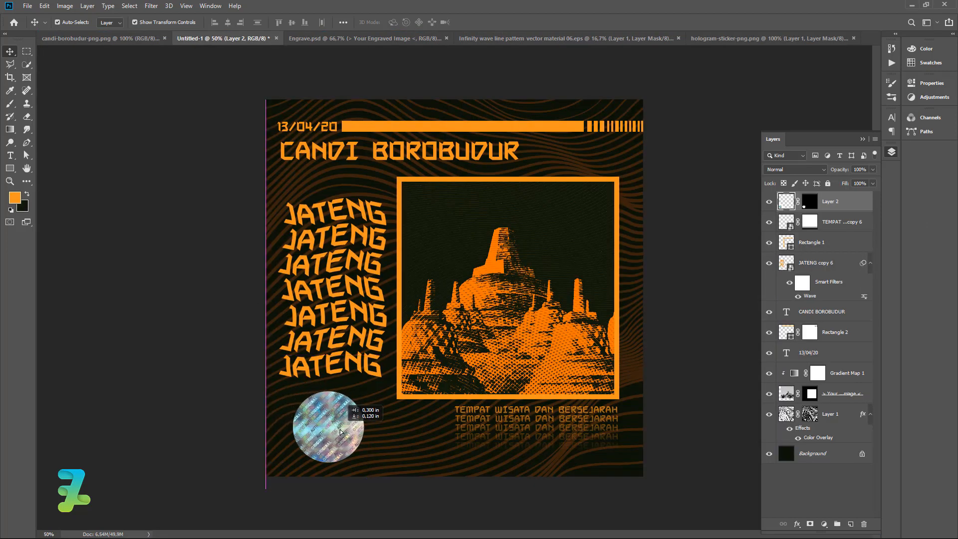
pyautogui.moveTo(340, 431); pyautogui.dragTo(340, 432)
pyautogui.click(114, 259)
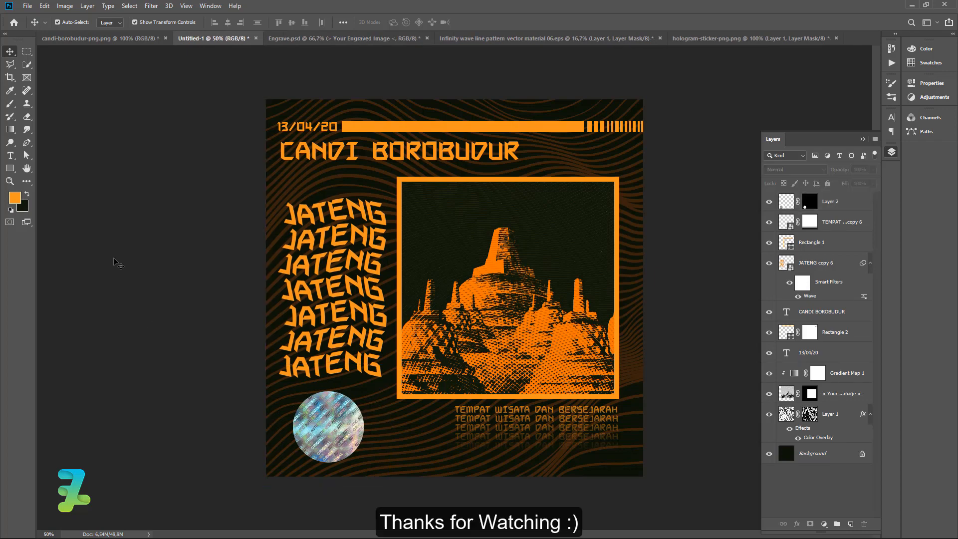
pyautogui.hotkey('alt', 'Tab')
pyautogui.press('Tab')
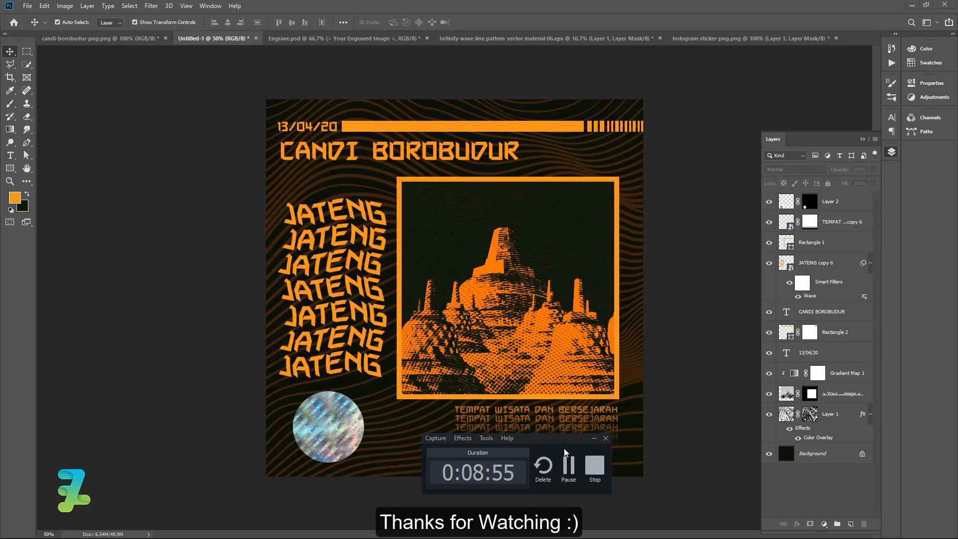
pyautogui.click(586, 477)
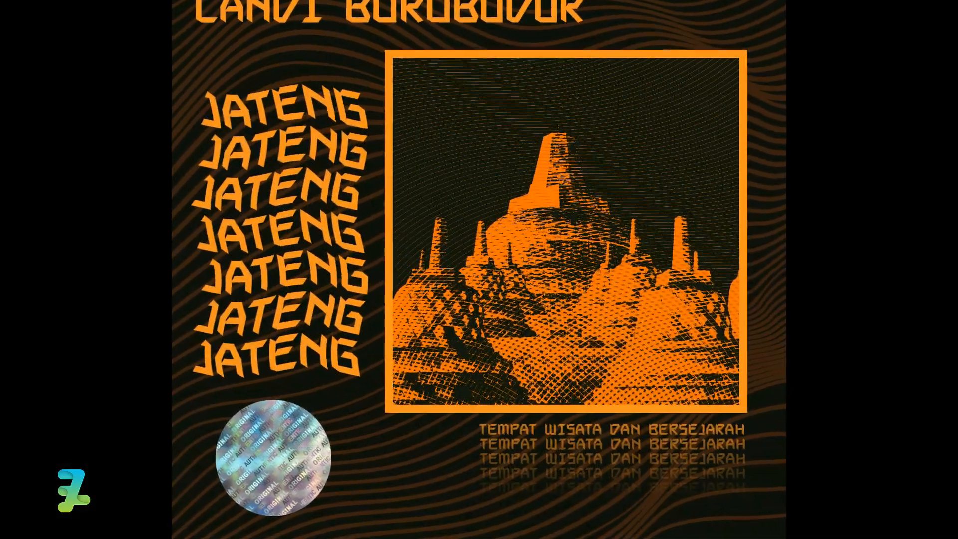